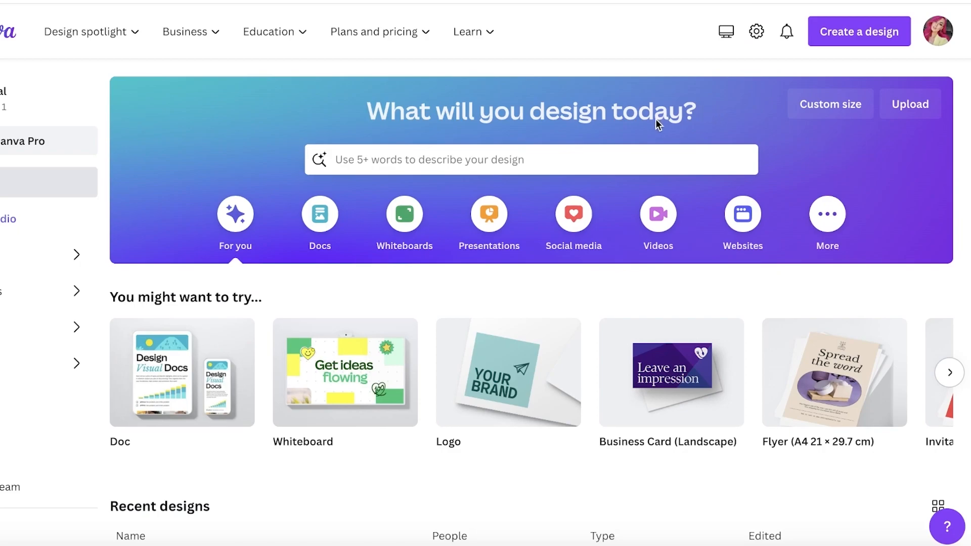
Switch the home page's Recent designs from a list to a thumbnail grid
{"action": "scroll", "coordinate": [781, 123], "scroll_direction": "down", "scroll_amount": 1}
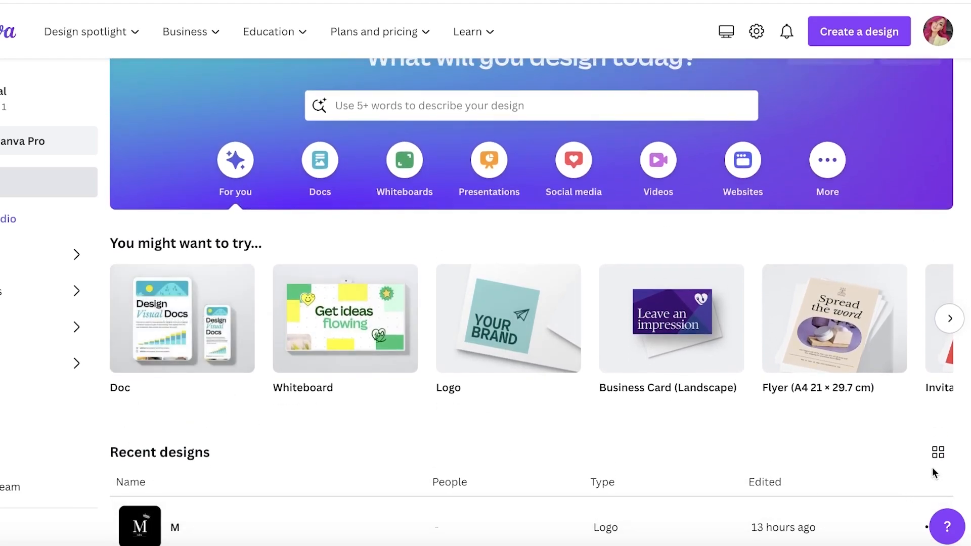
{"action": "left_click", "coordinate": [938, 452]}
{"action": "scroll", "coordinate": [829, 402], "scroll_direction": "up", "scroll_amount": 1}
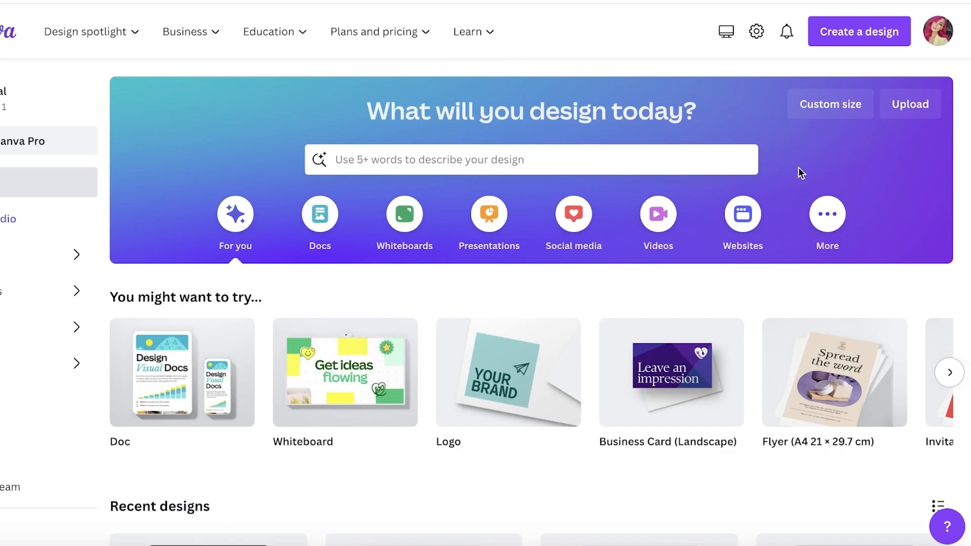
Search for 'business card' and pick the Business Card (Landscape) template collection
{"action": "left_click", "coordinate": [604, 158]}
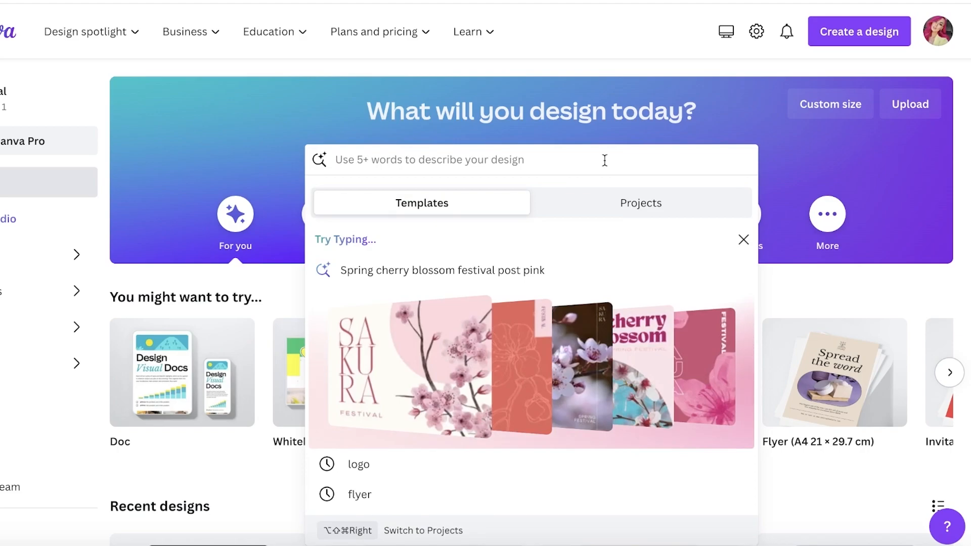
{"action": "type", "text": "bus"}
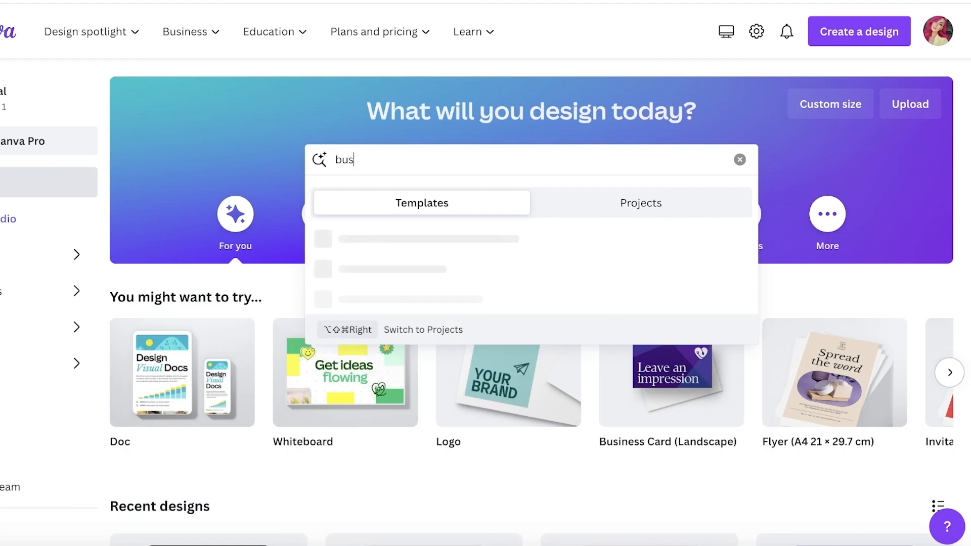
{"action": "type", "text": "iness card"}
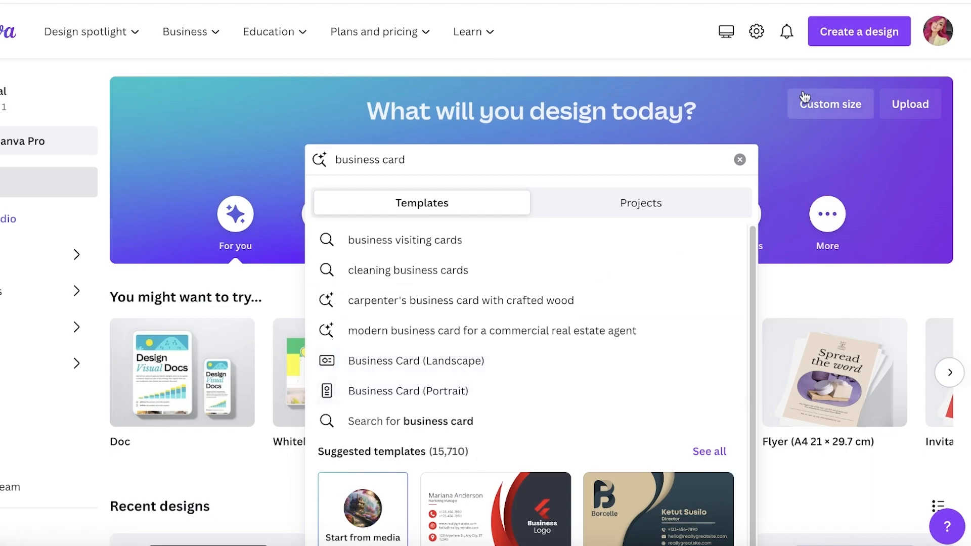
{"action": "left_click", "coordinate": [815, 105]}
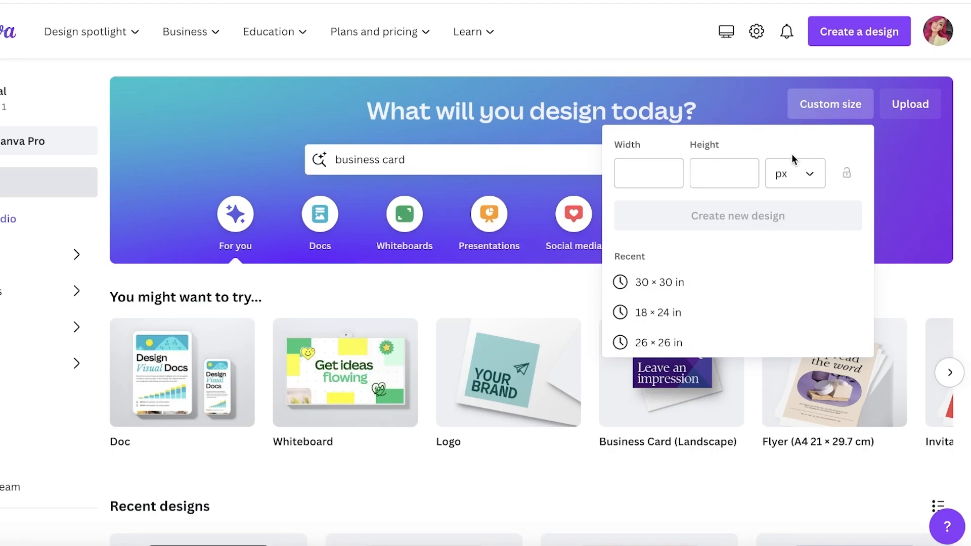
{"action": "left_click", "coordinate": [467, 167]}
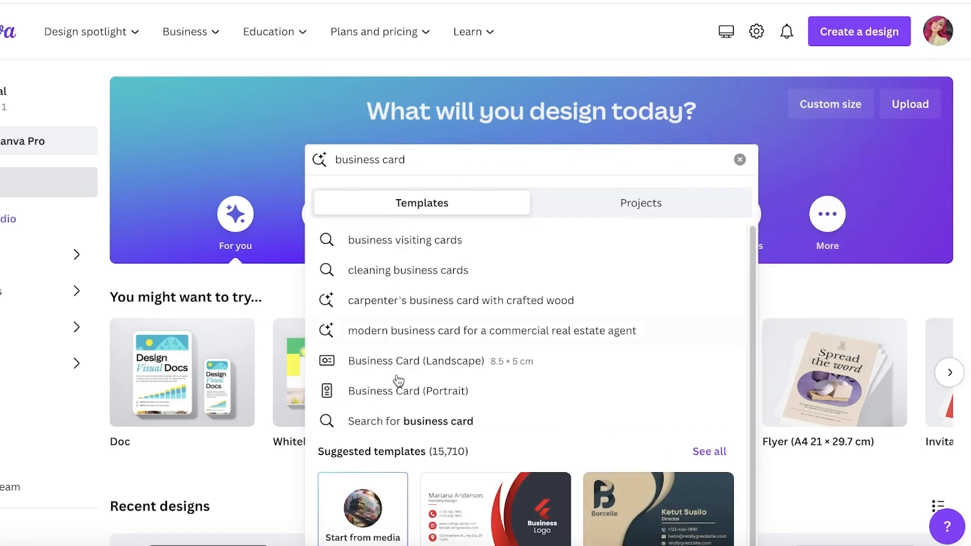
{"action": "left_click", "coordinate": [424, 372]}
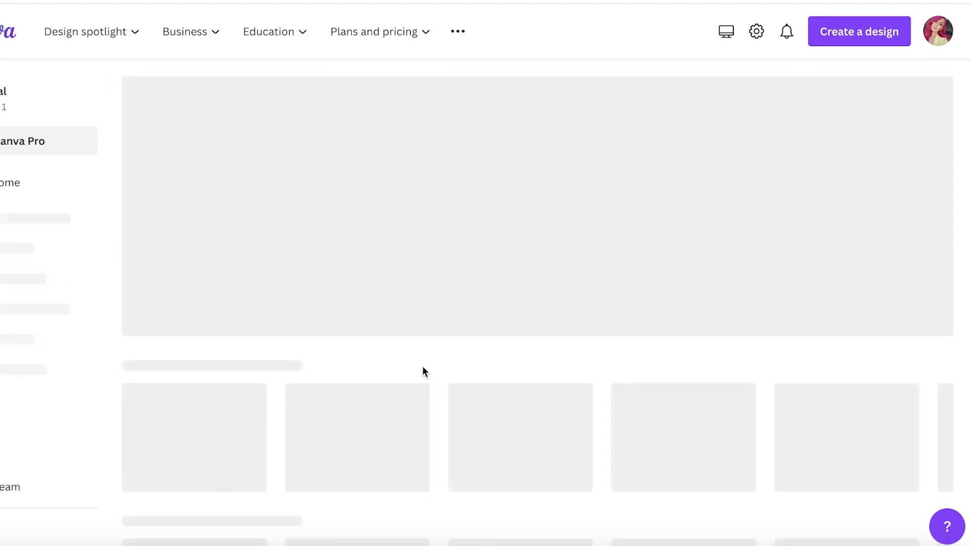
Review the Business Card (Landscape) size filter options without changing them
{"action": "scroll", "coordinate": [422, 367], "scroll_direction": "down", "scroll_amount": 5}
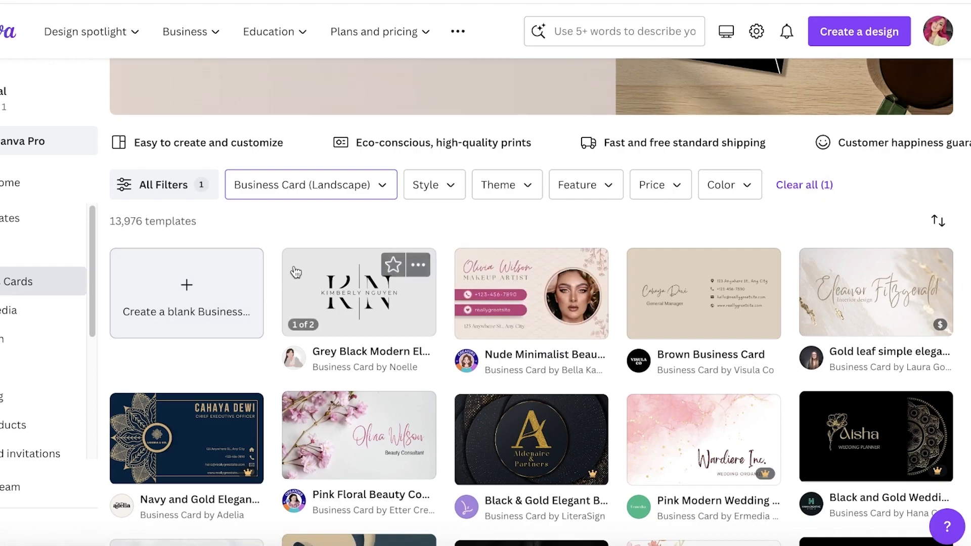
{"action": "left_click", "coordinate": [371, 196]}
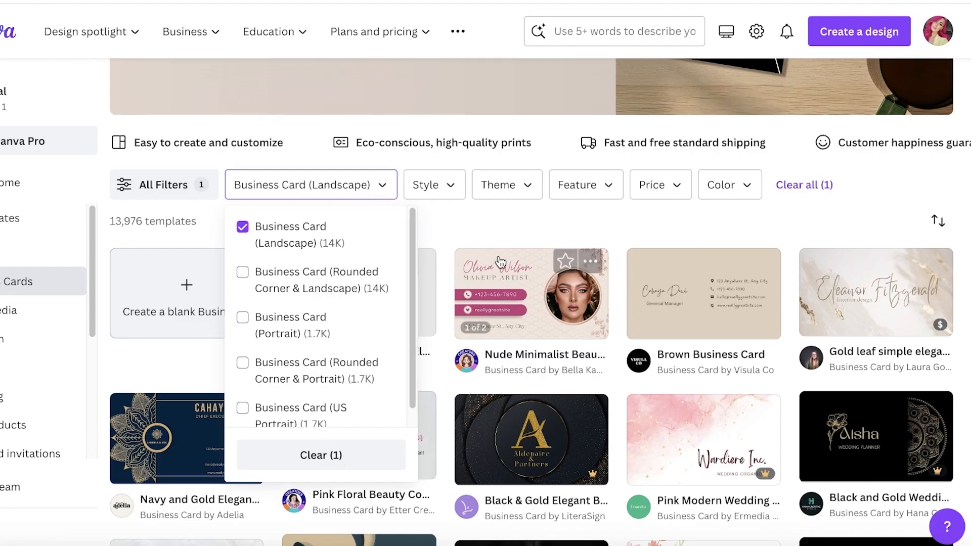
{"action": "left_click", "coordinate": [514, 217]}
Scroll through the template grid looking for the Beige Modern Business Card
{"action": "scroll", "coordinate": [490, 262], "scroll_direction": "down", "scroll_amount": 6}
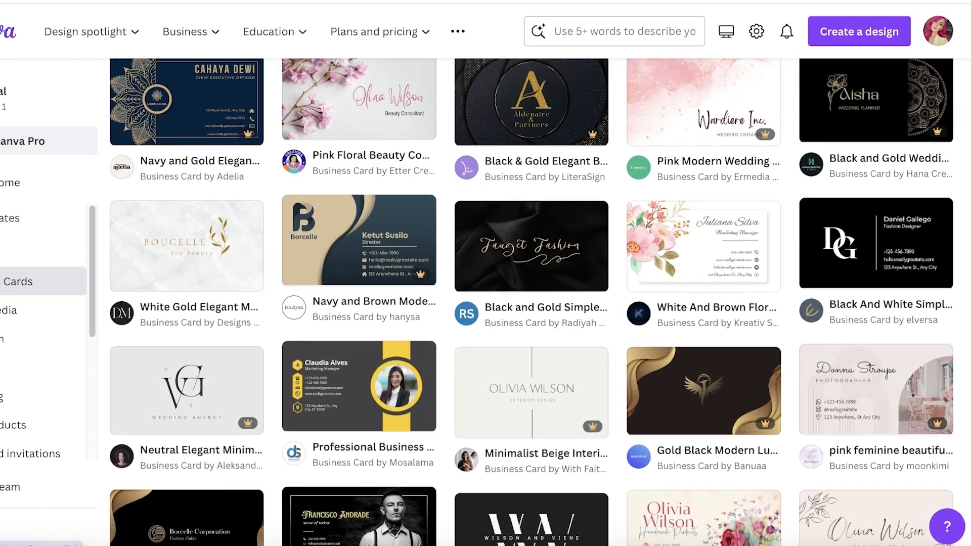
{"action": "scroll", "coordinate": [373, 339], "scroll_direction": "down", "scroll_amount": 3}
{"action": "scroll", "coordinate": [238, 344], "scroll_direction": "down", "scroll_amount": 4}
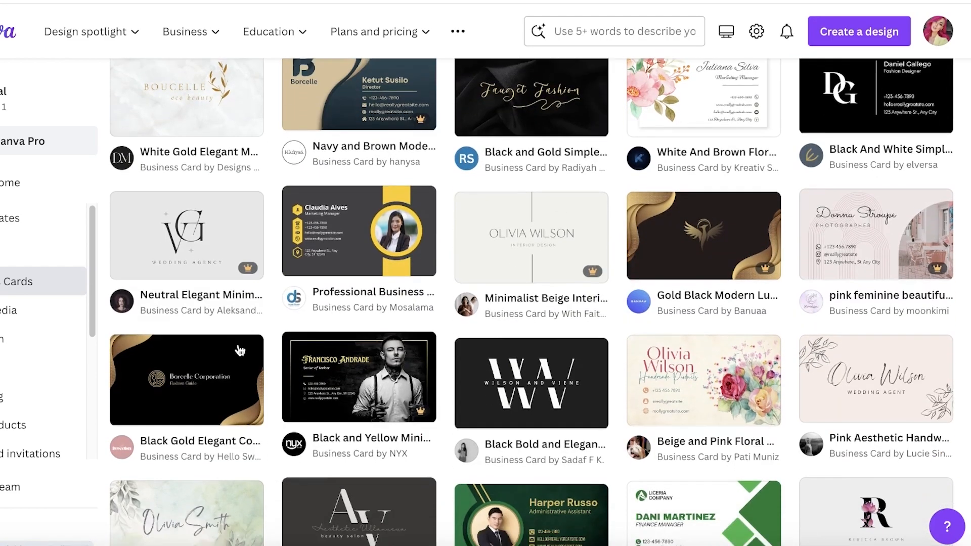
{"action": "scroll", "coordinate": [735, 379], "scroll_direction": "down", "scroll_amount": 3}
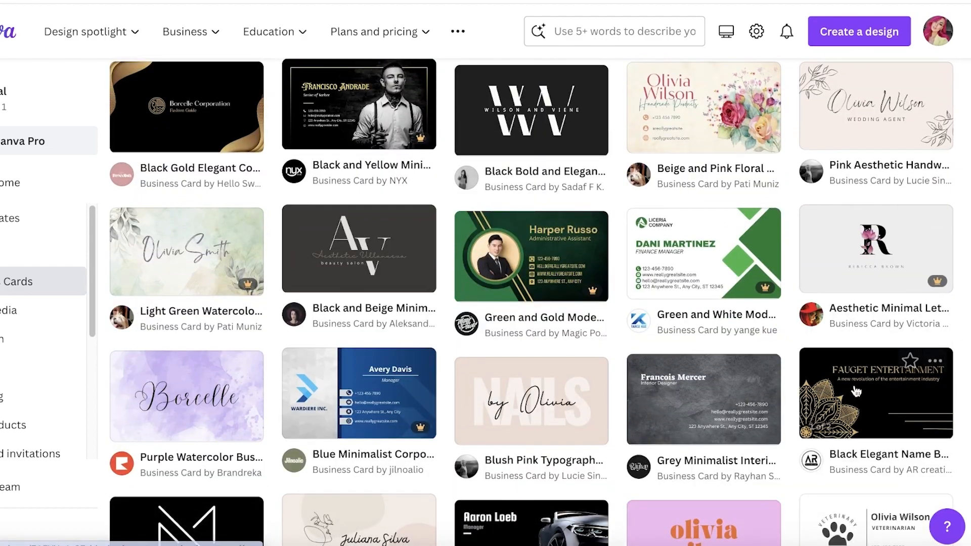
{"action": "scroll", "coordinate": [433, 339], "scroll_direction": "down", "scroll_amount": 2}
{"action": "mouse_move", "coordinate": [567, 232]}
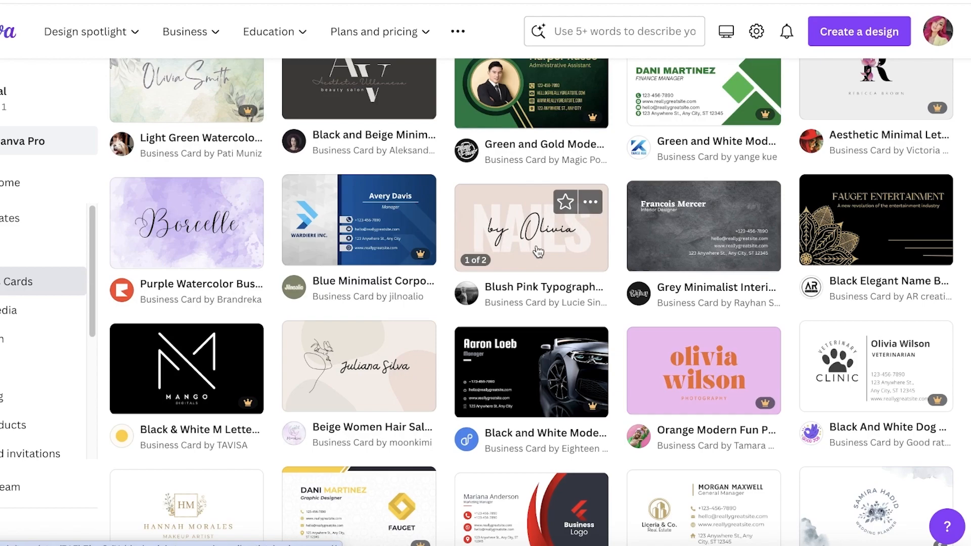
{"action": "mouse_move", "coordinate": [157, 233]}
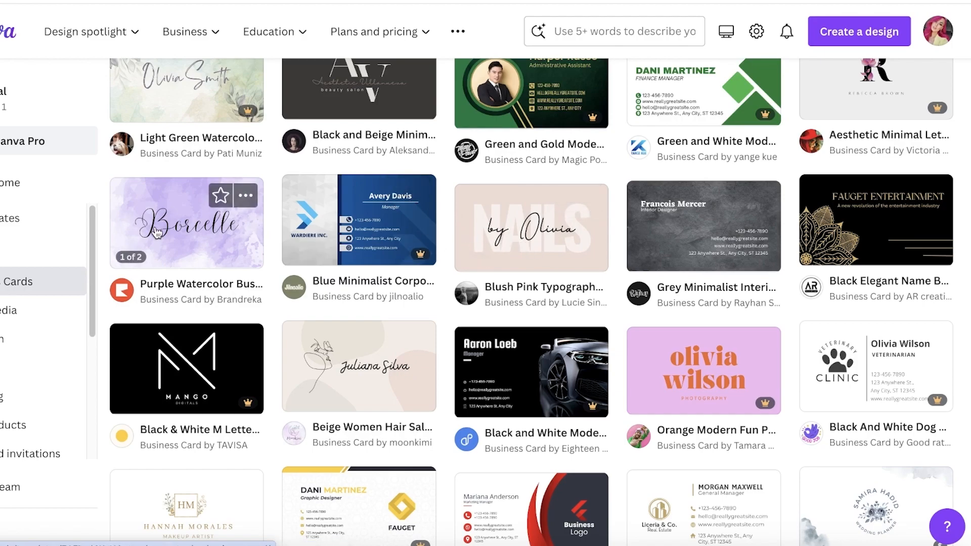
{"action": "scroll", "coordinate": [157, 234], "scroll_direction": "down", "scroll_amount": 2}
{"action": "scroll", "coordinate": [547, 205], "scroll_direction": "down", "scroll_amount": 4}
{"action": "mouse_move", "coordinate": [548, 205]}
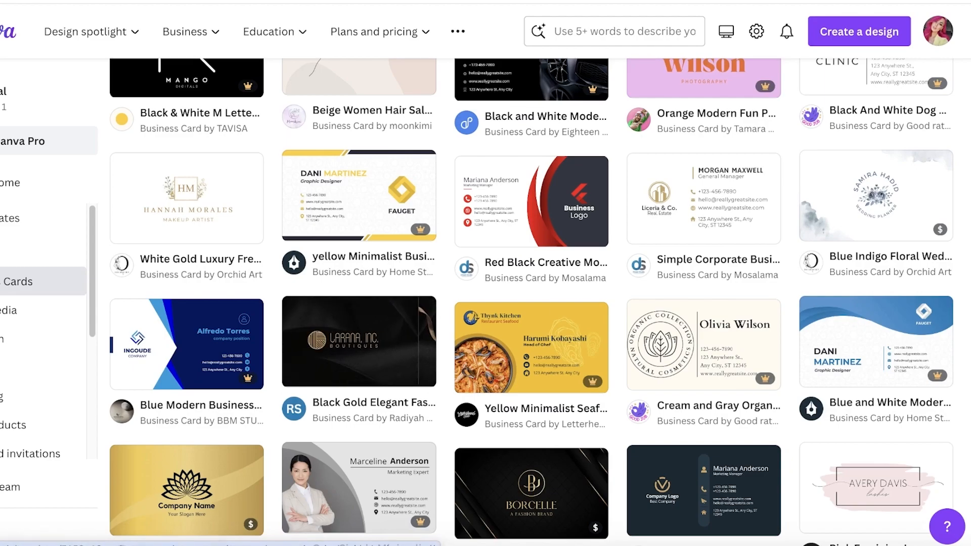
{"action": "scroll", "coordinate": [893, 281], "scroll_direction": "down", "scroll_amount": 3}
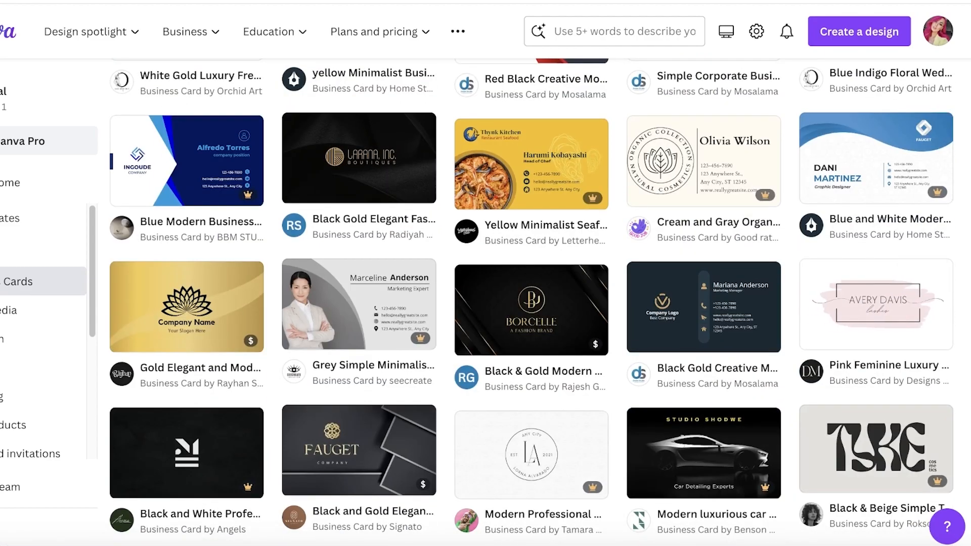
{"action": "scroll", "coordinate": [381, 283], "scroll_direction": "down", "scroll_amount": 7}
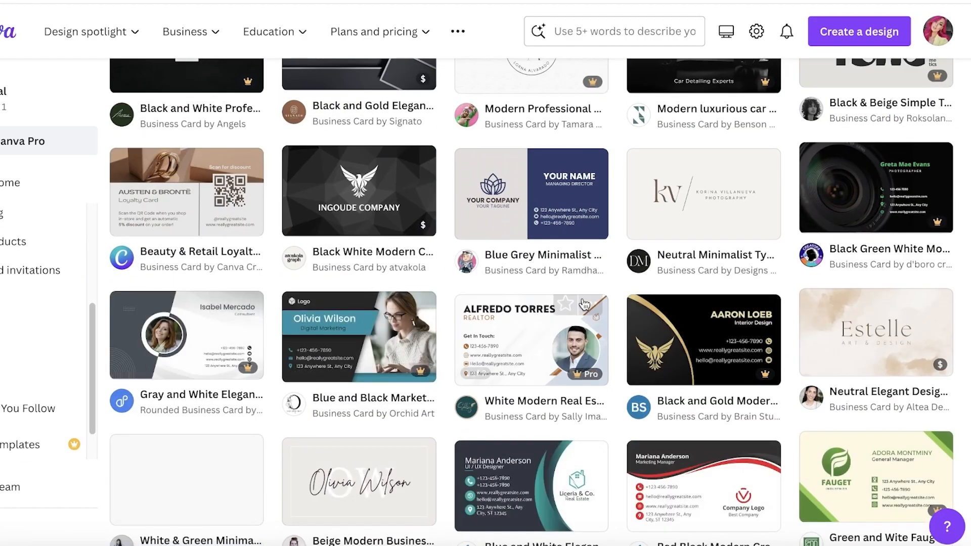
{"action": "scroll", "coordinate": [562, 303], "scroll_direction": "down", "scroll_amount": 4}
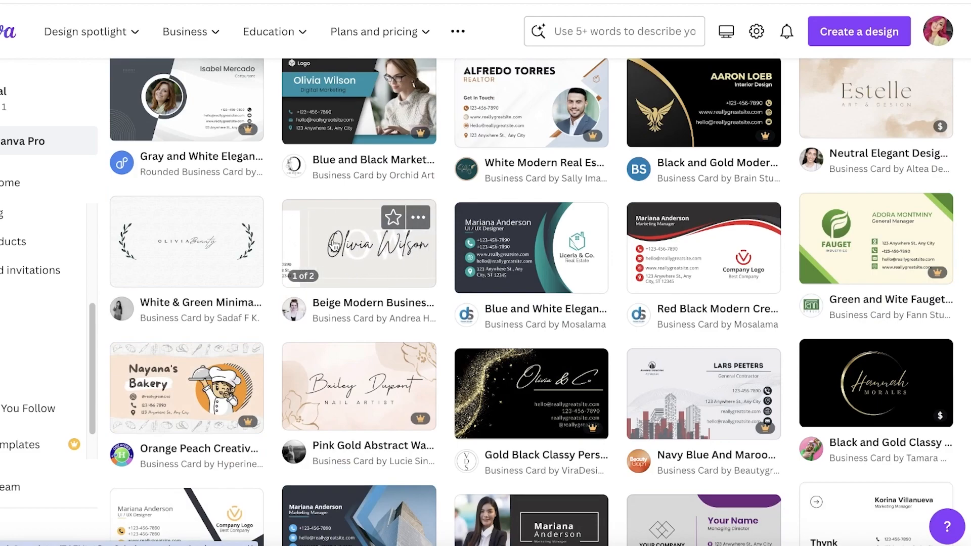
Start an editable copy of the Beige Modern Business Card template
{"action": "left_click", "coordinate": [334, 246]}
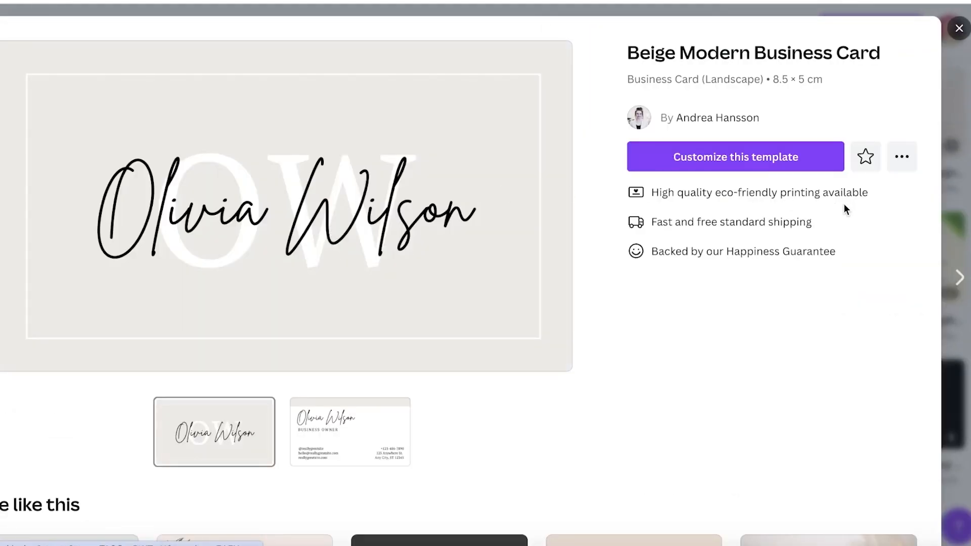
{"action": "left_click", "coordinate": [775, 161]}
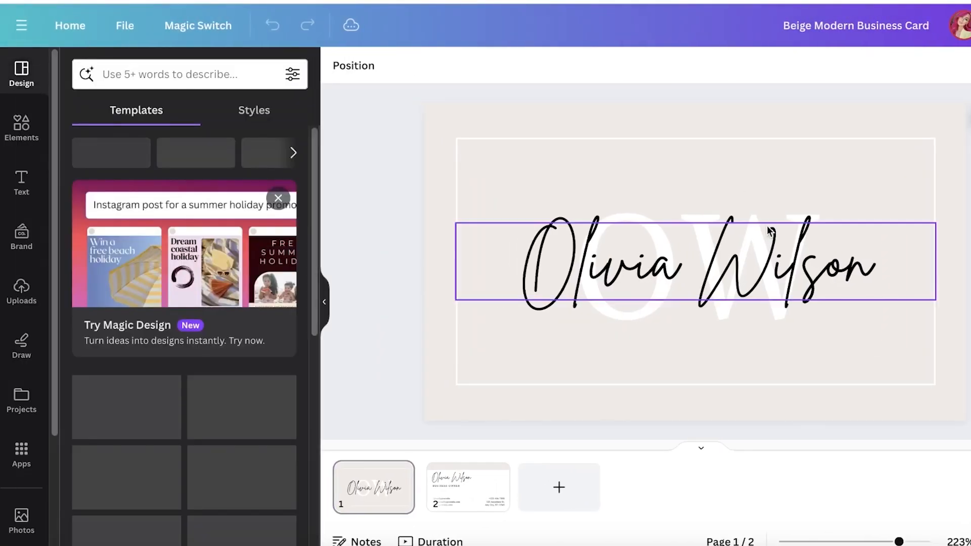
{"action": "left_click", "coordinate": [720, 244]}
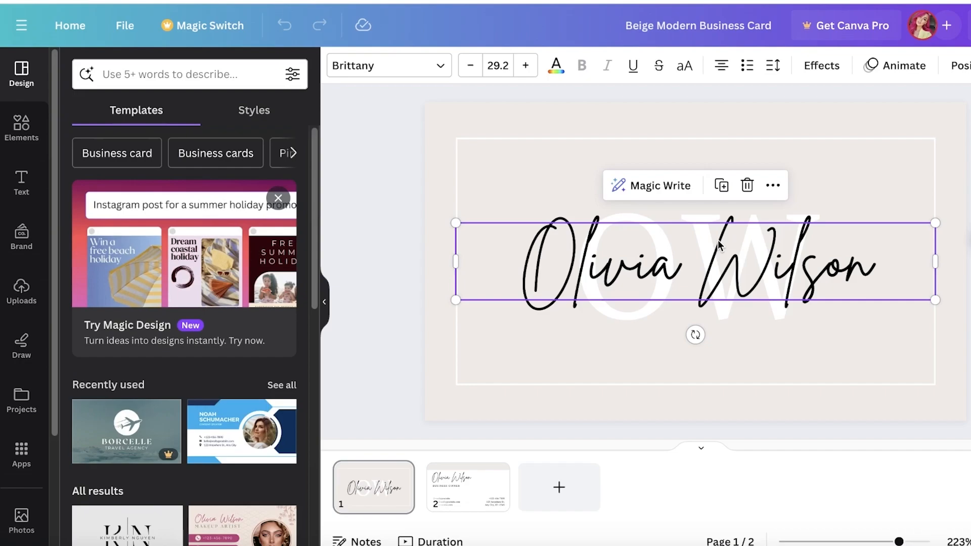
{"action": "left_click", "coordinate": [842, 186]}
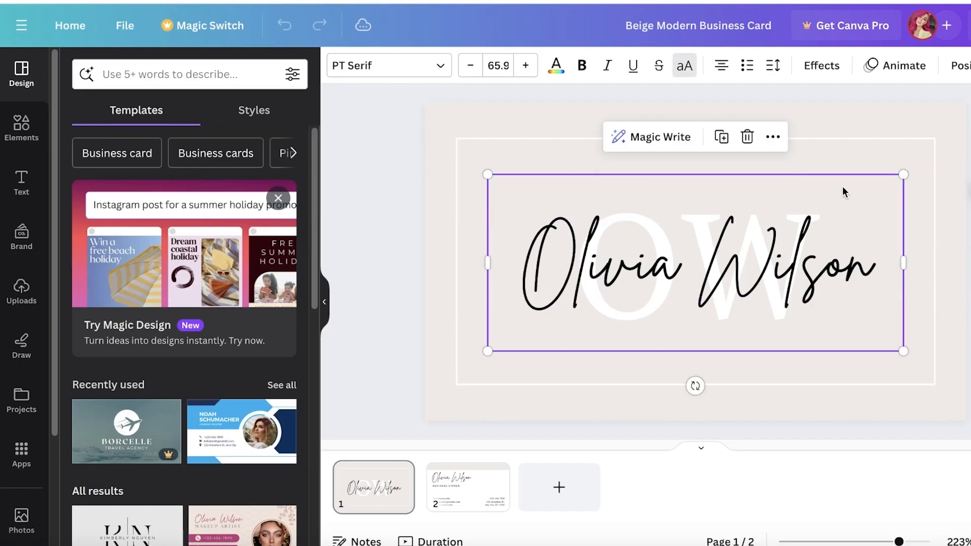
Change the front's script name to 'Durden' and select the OW monogram letters
{"action": "left_click", "coordinate": [767, 275]}
{"action": "double_click", "coordinate": [767, 275]}
{"action": "type", "text": "Durden"}
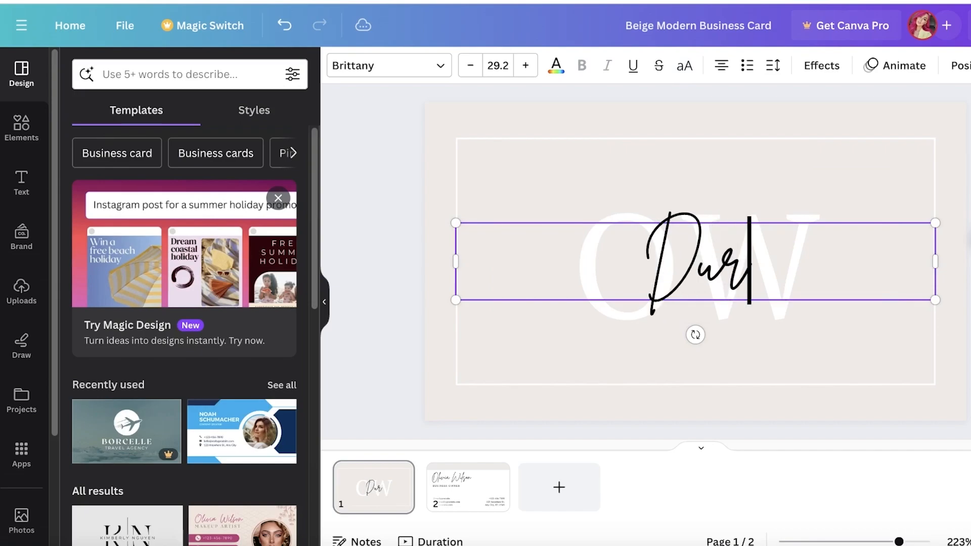
{"action": "left_click", "coordinate": [797, 210]}
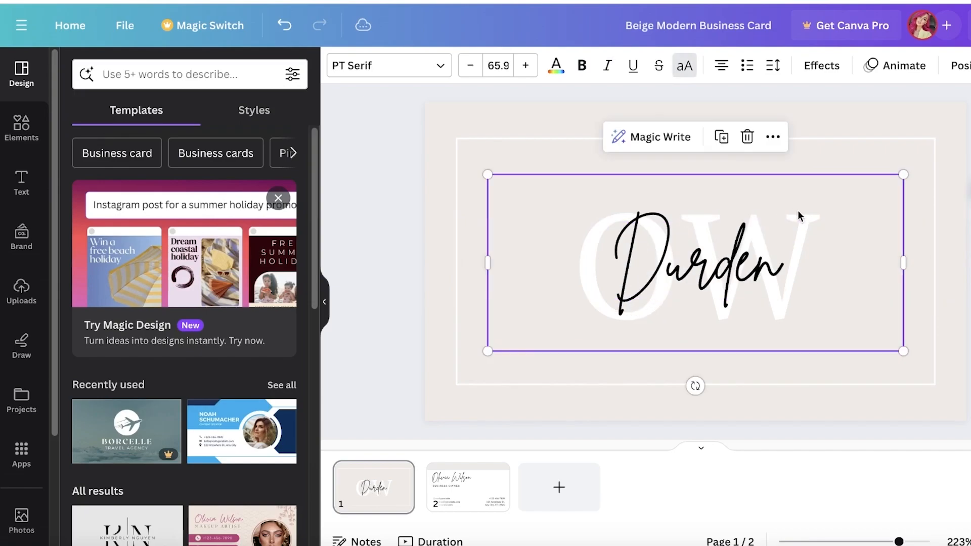
{"action": "double_click", "coordinate": [797, 210]}
Replace the OW monogram letters with DD
{"action": "type", "text": "DD"}
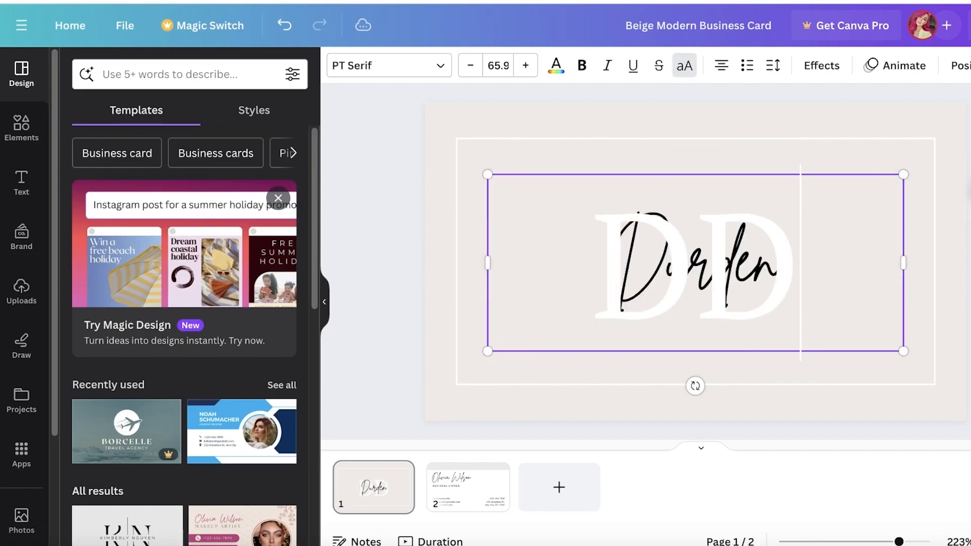
{"action": "left_click", "coordinate": [968, 251]}
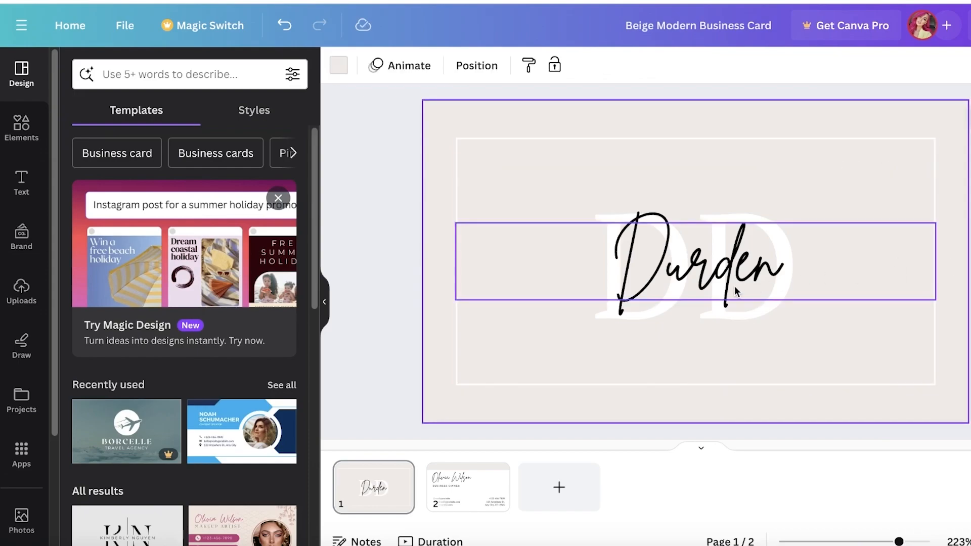
{"action": "left_click", "coordinate": [970, 331]}
Give the front card a custom mauve background colour
{"action": "left_click", "coordinate": [525, 116]}
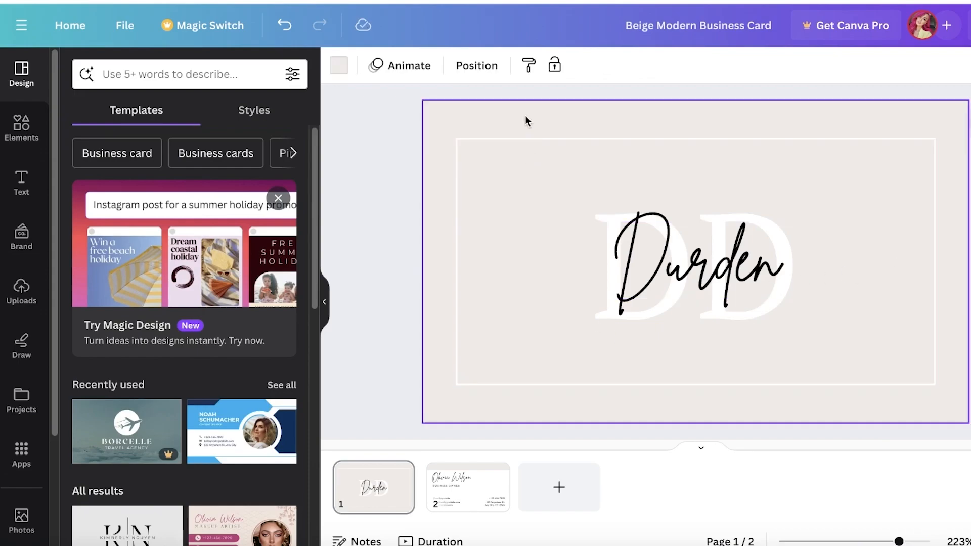
{"action": "left_click", "coordinate": [348, 64]}
{"action": "left_click", "coordinate": [77, 156]}
{"action": "left_click_drag", "start_coordinate": [117, 242], "coordinate": [99, 255]}
{"action": "left_click_drag", "start_coordinate": [233, 322], "coordinate": [240, 322]}
{"action": "left_click", "coordinate": [356, 256]}
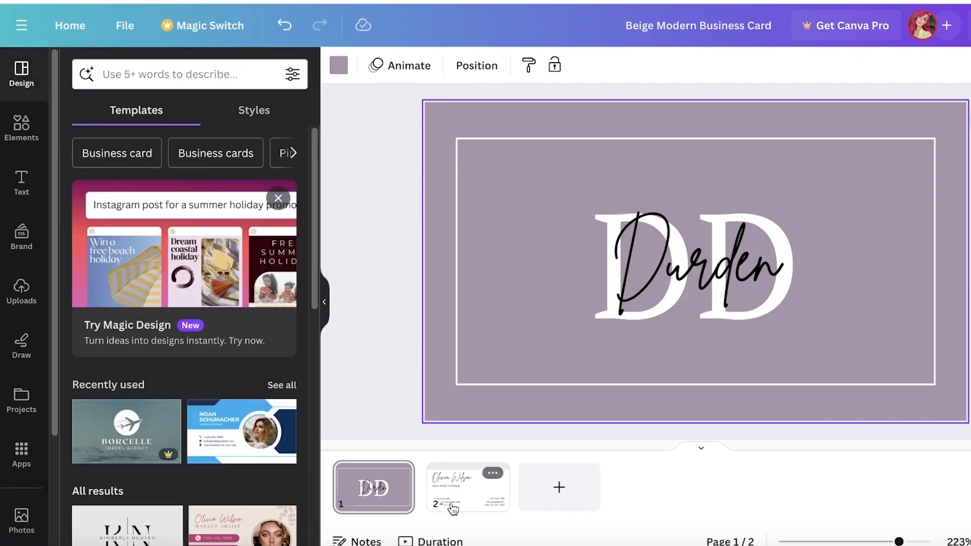
Recolour the back card's beige top band mauve
{"action": "left_click", "coordinate": [455, 505]}
{"action": "left_click", "coordinate": [373, 487]}
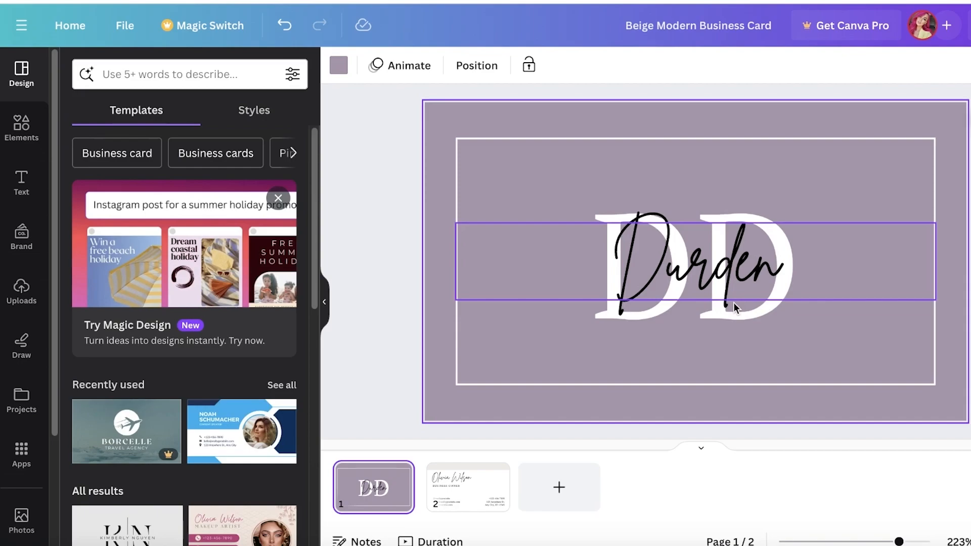
{"action": "left_click", "coordinate": [450, 484]}
{"action": "left_click", "coordinate": [602, 140]}
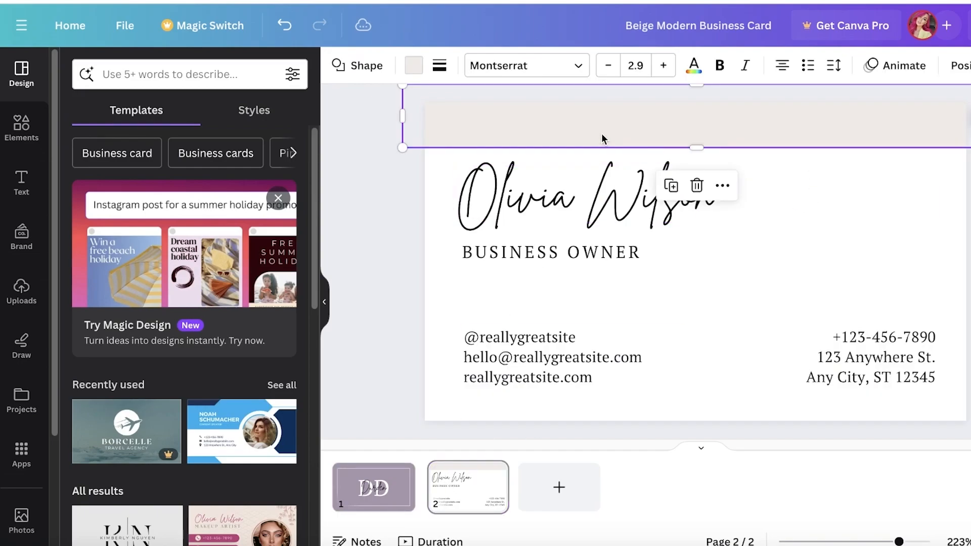
{"action": "left_click", "coordinate": [414, 65]}
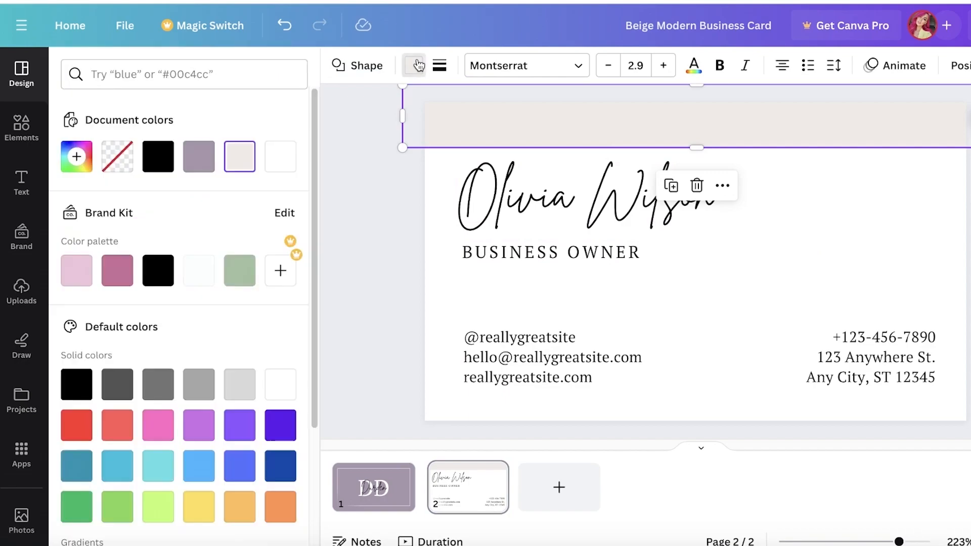
{"action": "left_click", "coordinate": [197, 157]}
Set the back card's background to off-white #F1F1EB
{"action": "left_click", "coordinate": [490, 280]}
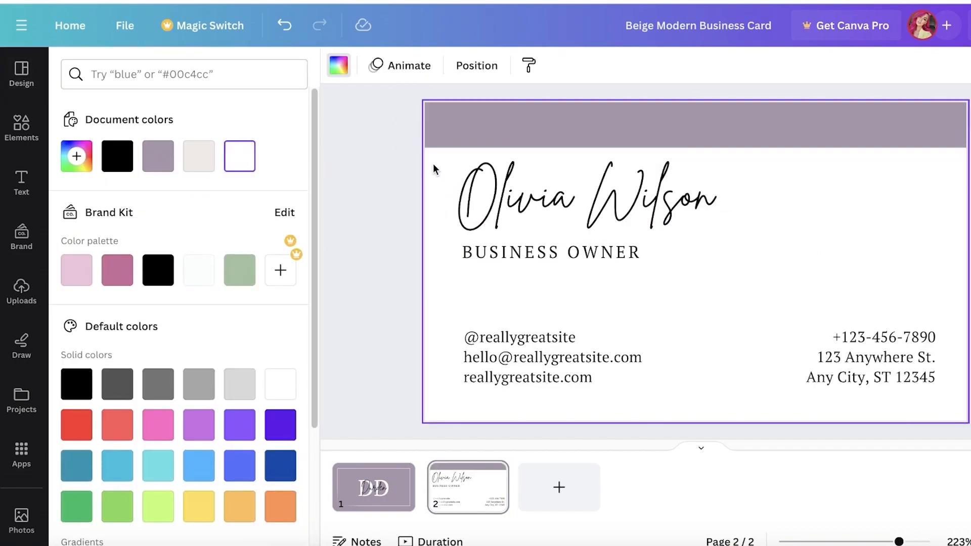
{"action": "left_click", "coordinate": [337, 67]}
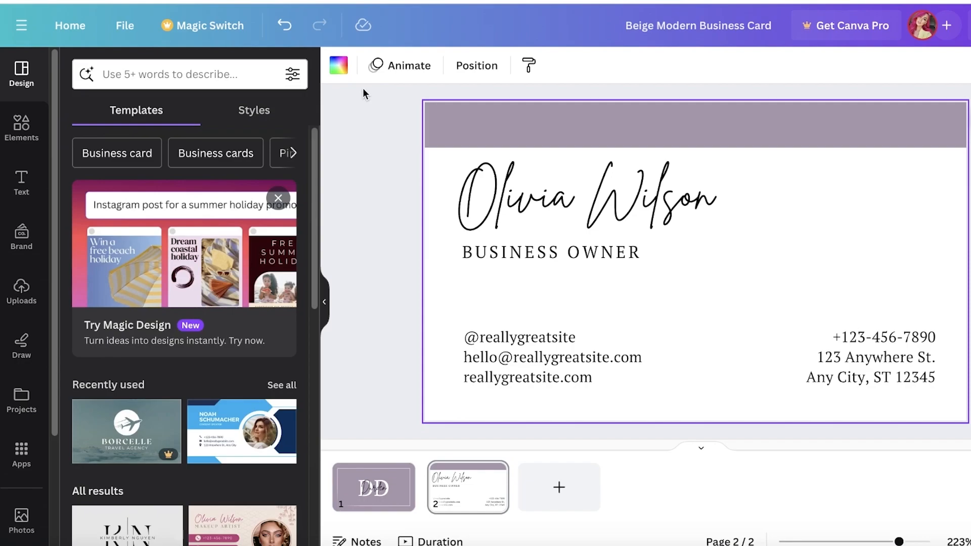
{"action": "left_click", "coordinate": [338, 65]}
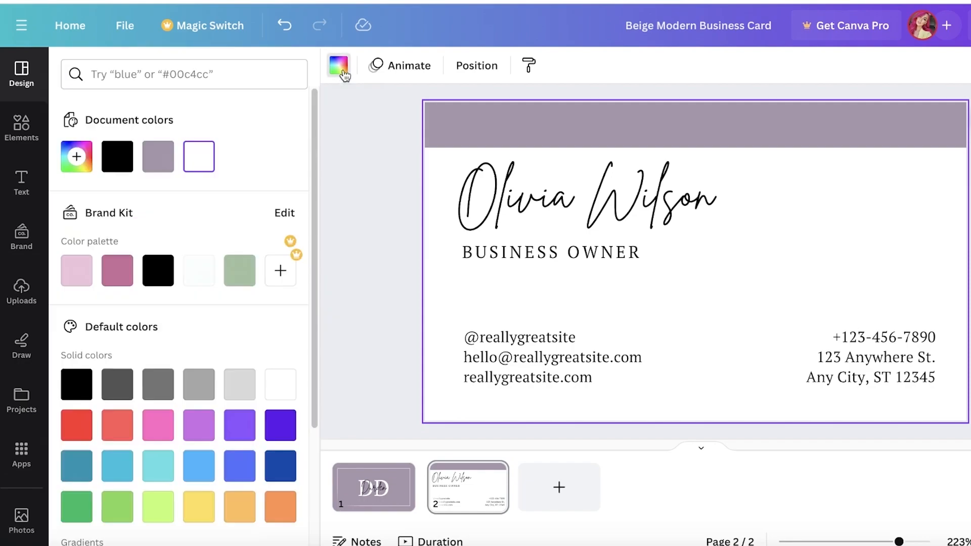
{"action": "left_click", "coordinate": [77, 156]}
{"action": "left_click_drag", "start_coordinate": [115, 267], "coordinate": [78, 231]}
{"action": "left_click_drag", "start_coordinate": [77, 323], "coordinate": [108, 322]}
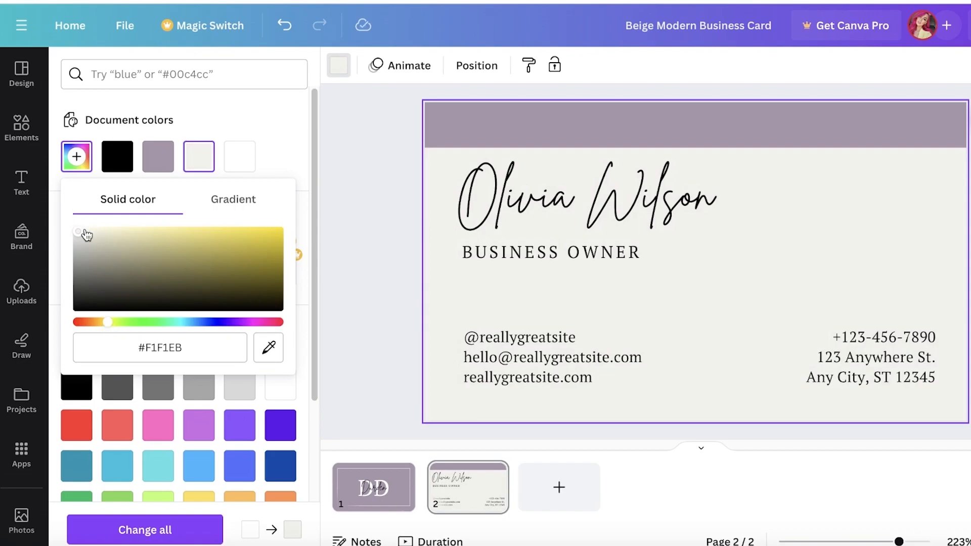
{"action": "left_click", "coordinate": [570, 196]}
Enter the cardholder's name on the back and change the role to OWNER OF DURDEN INC
{"action": "double_click", "coordinate": [570, 197]}
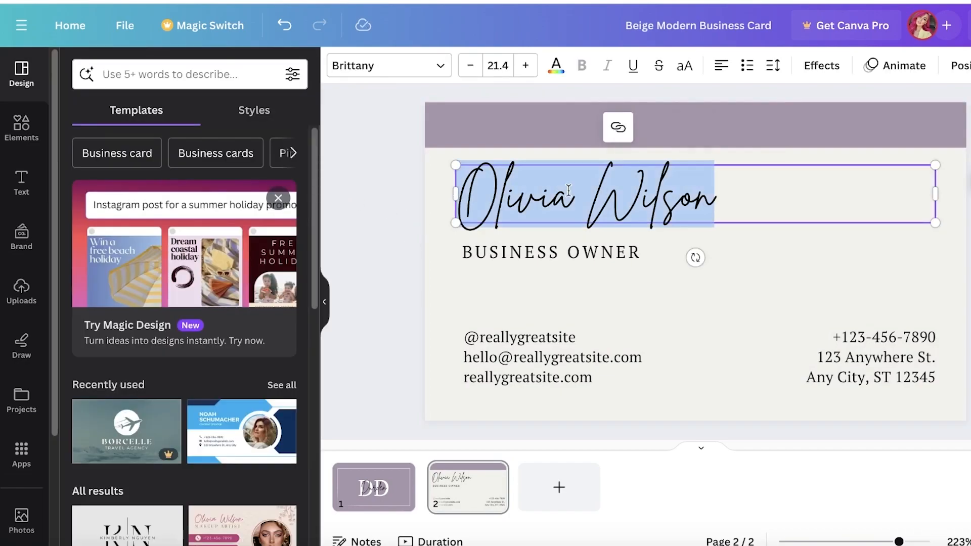
{"action": "type", "text": "J"}
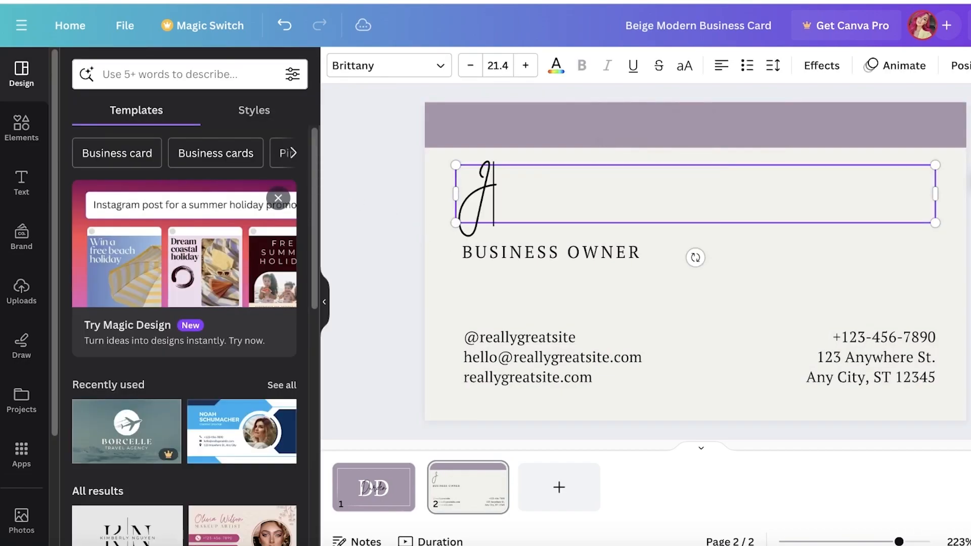
{"action": "type", "text": "ane Doe"}
{"action": "double_click", "coordinate": [511, 252]}
{"action": "left_click", "coordinate": [510, 296]}
{"action": "double_click", "coordinate": [516, 250]}
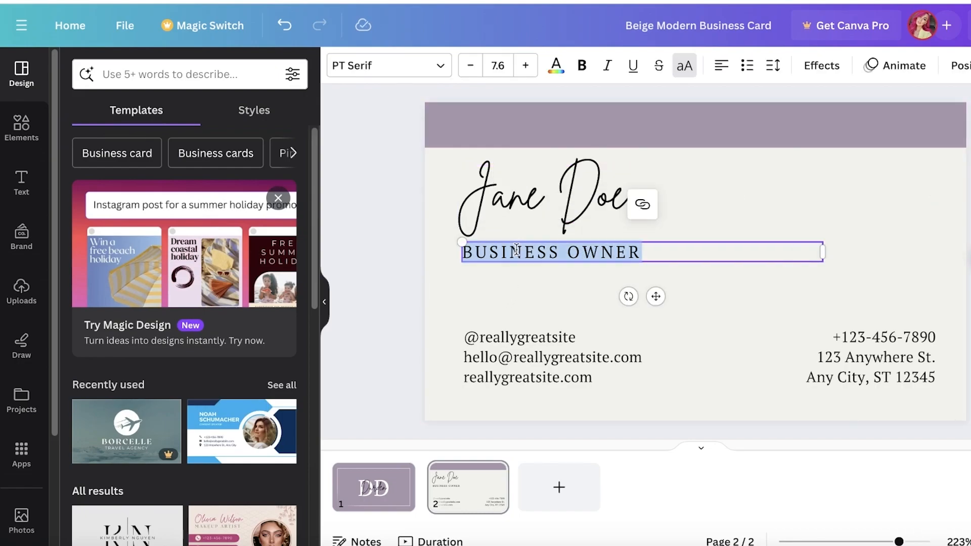
{"action": "left_click", "coordinate": [511, 316]}
{"action": "double_click", "coordinate": [532, 252]}
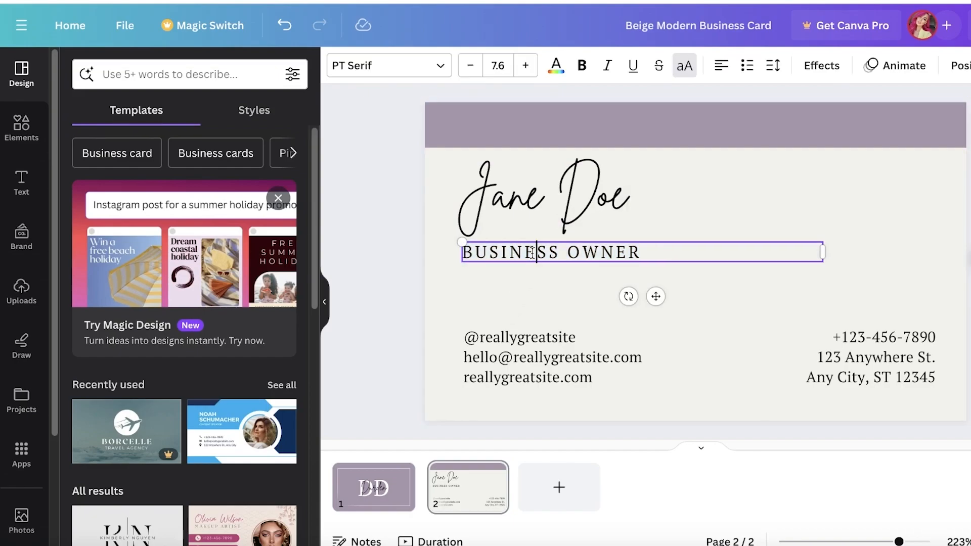
{"action": "double_click", "coordinate": [532, 253]}
{"action": "type", "text": "OF DURDEN INC"}
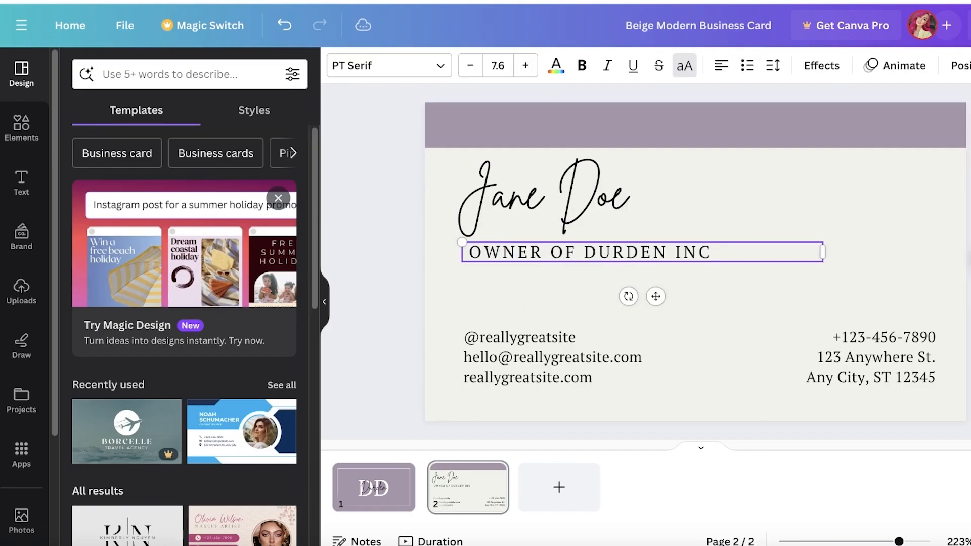
{"action": "left_click", "coordinate": [521, 375]}
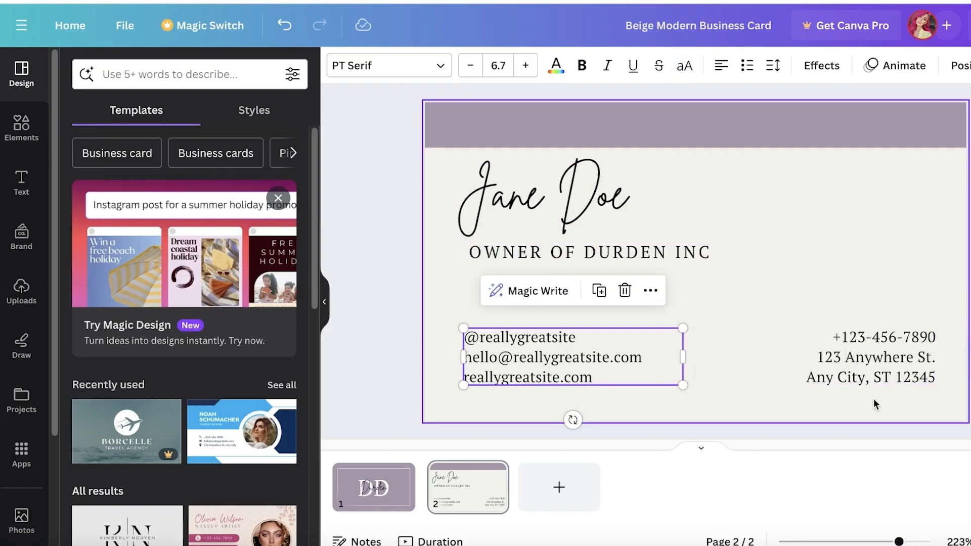
Replace the sample phone number with the new owner's phone number
{"action": "left_click", "coordinate": [603, 341]}
{"action": "left_click", "coordinate": [538, 337]}
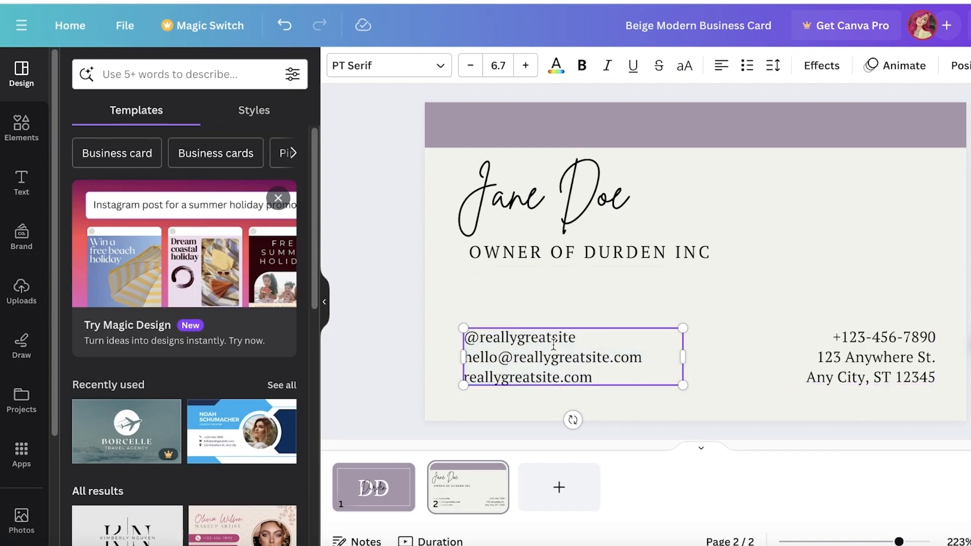
{"action": "left_click", "coordinate": [857, 375]}
{"action": "left_click_drag", "start_coordinate": [834, 337], "coordinate": [863, 337]}
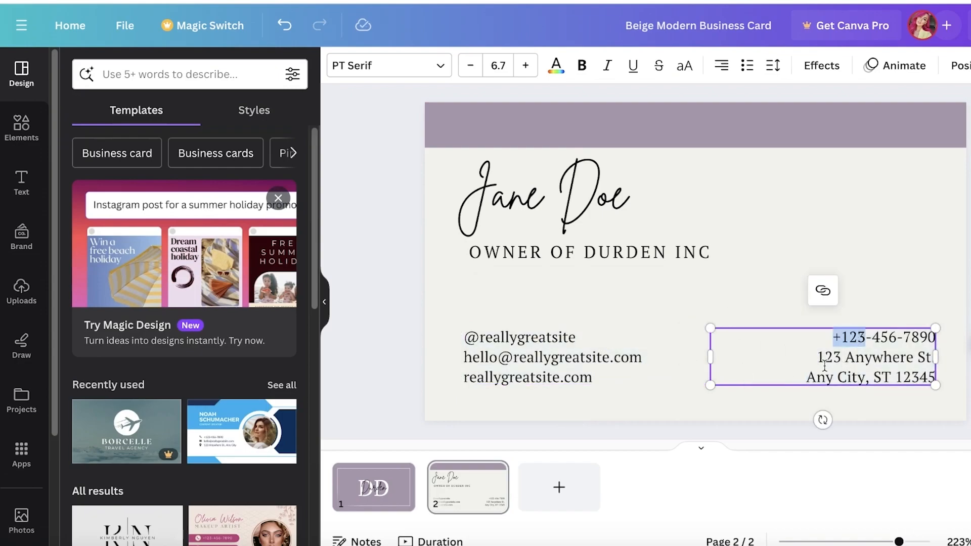
{"action": "left_click", "coordinate": [824, 363]}
{"action": "left_click", "coordinate": [859, 338]}
{"action": "left_click_drag", "start_coordinate": [844, 339], "coordinate": [936, 357]}
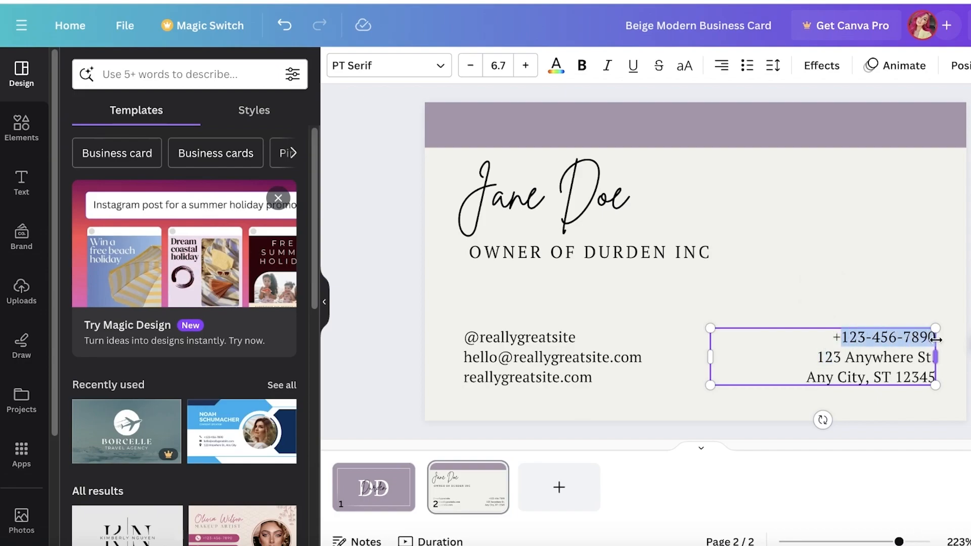
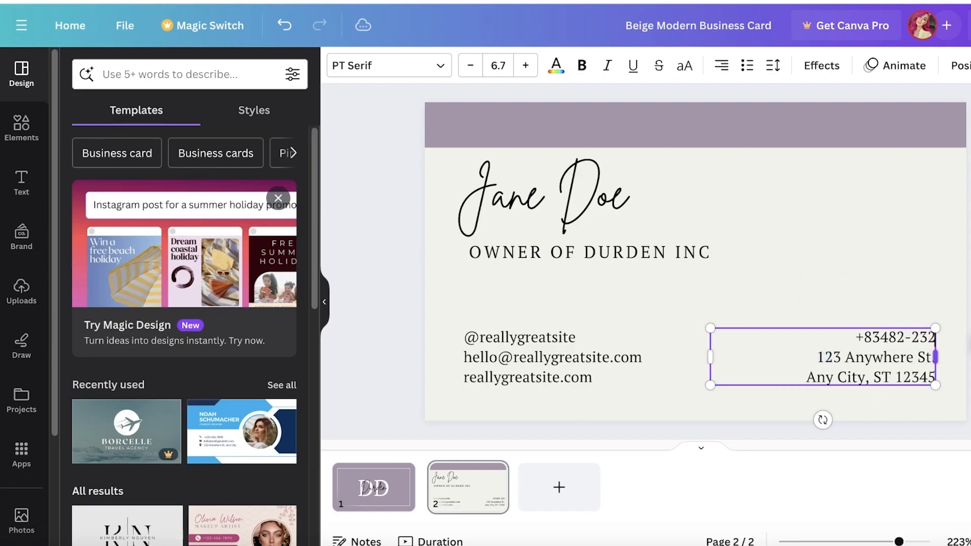
{"action": "key", "text": "Escape"}
{"action": "key", "text": "Escape"}
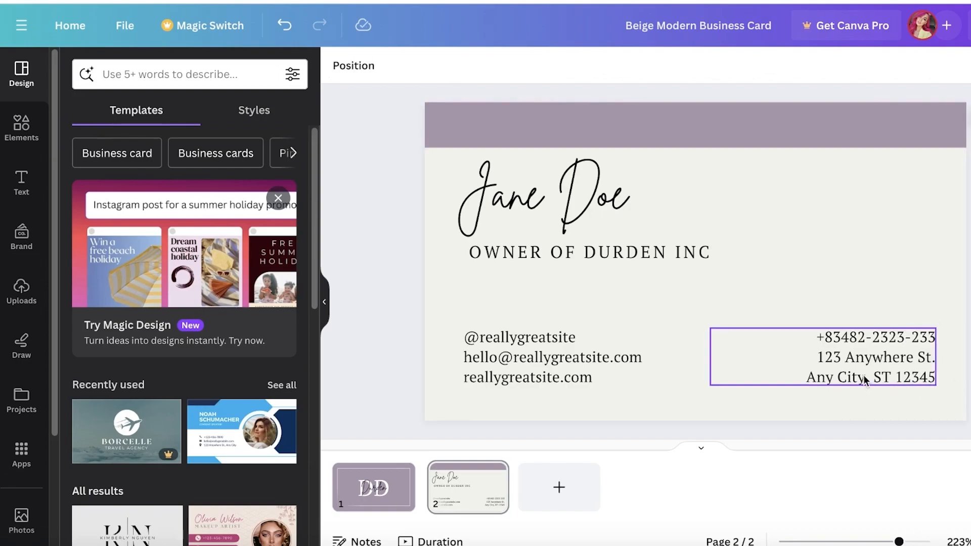
Replace the sample street address and city with the owner's address
{"action": "left_click", "coordinate": [864, 362]}
{"action": "triple_click", "coordinate": [860, 359]}
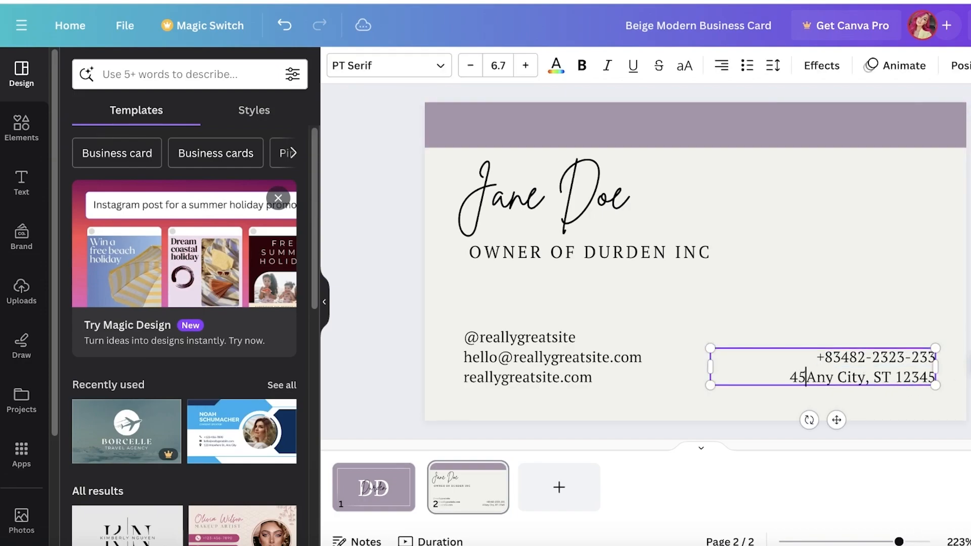
{"action": "key", "text": "BackSpace"}
{"action": "key", "text": "Return"}
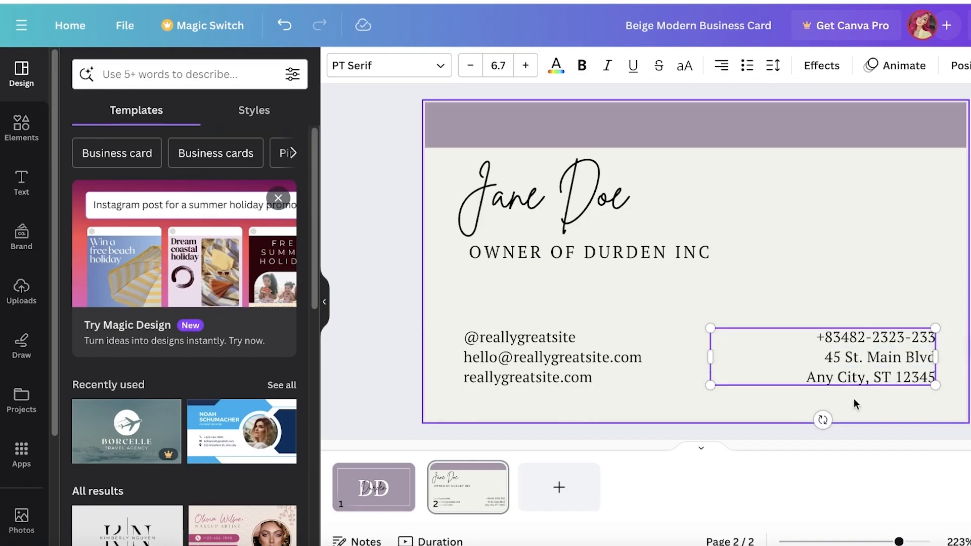
{"action": "mouse_move", "coordinate": [849, 375]}
{"action": "left_mouse_down"}
{"action": "mouse_move", "coordinate": [829, 377]}
{"action": "mouse_move", "coordinate": [863, 380]}
{"action": "left_mouse_up"}
{"action": "left_click", "coordinate": [813, 377]}
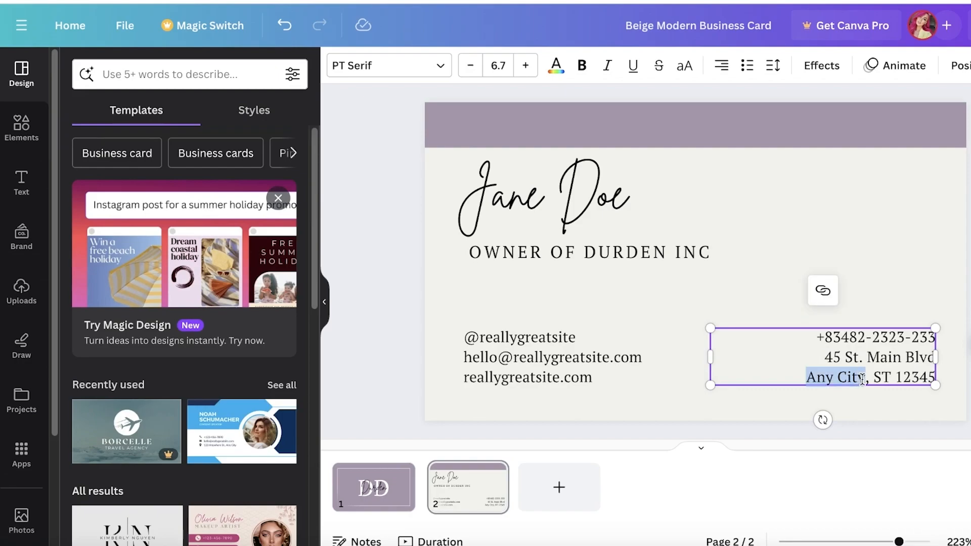
{"action": "type", "text": "Chicago"}
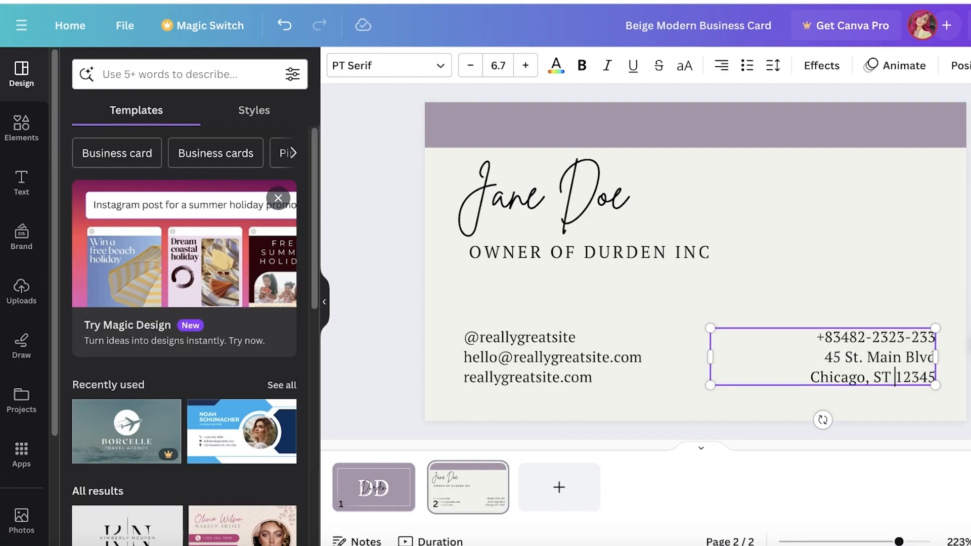
{"action": "left_click", "coordinate": [881, 248]}
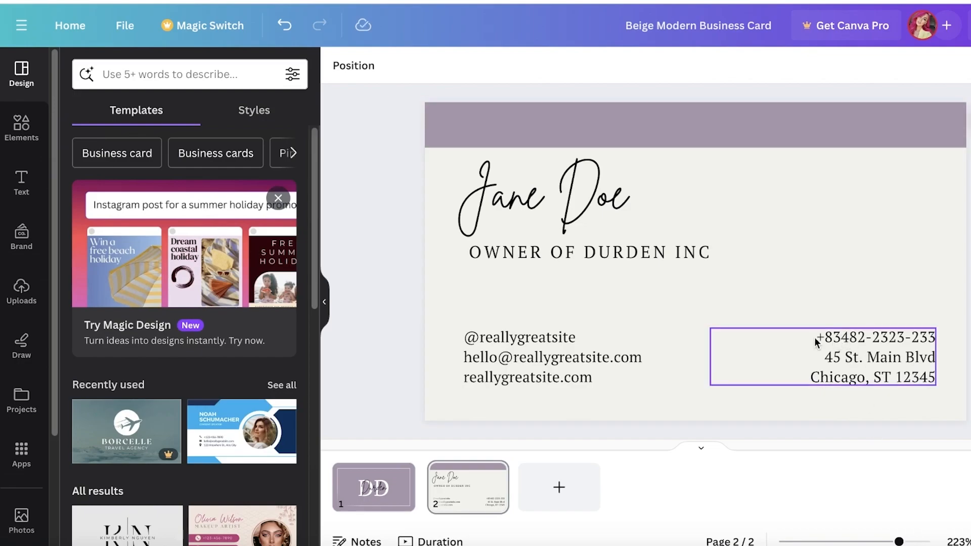
Overwrite the third sample contact line with the durden web address
{"action": "left_click", "coordinate": [541, 374]}
{"action": "left_click", "coordinate": [540, 375]}
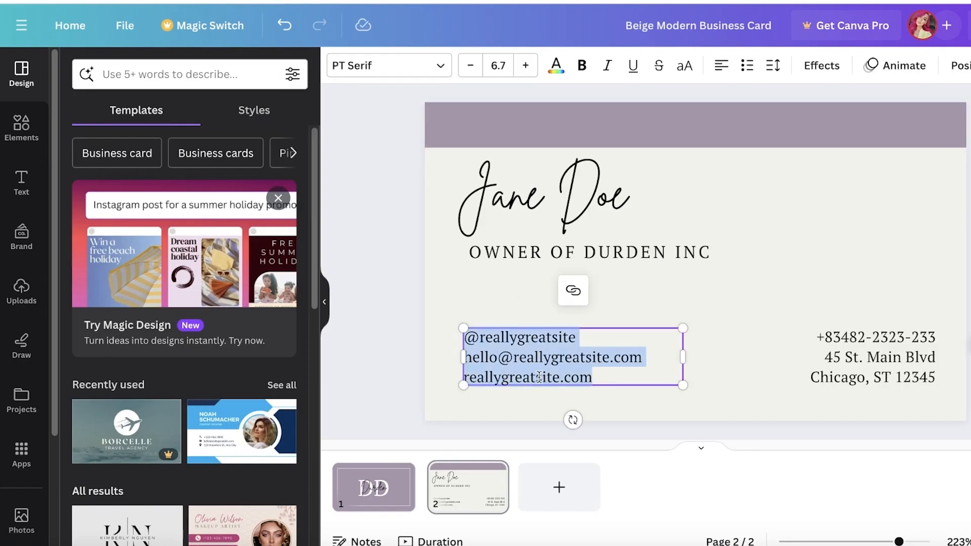
{"action": "triple_click", "coordinate": [540, 377]}
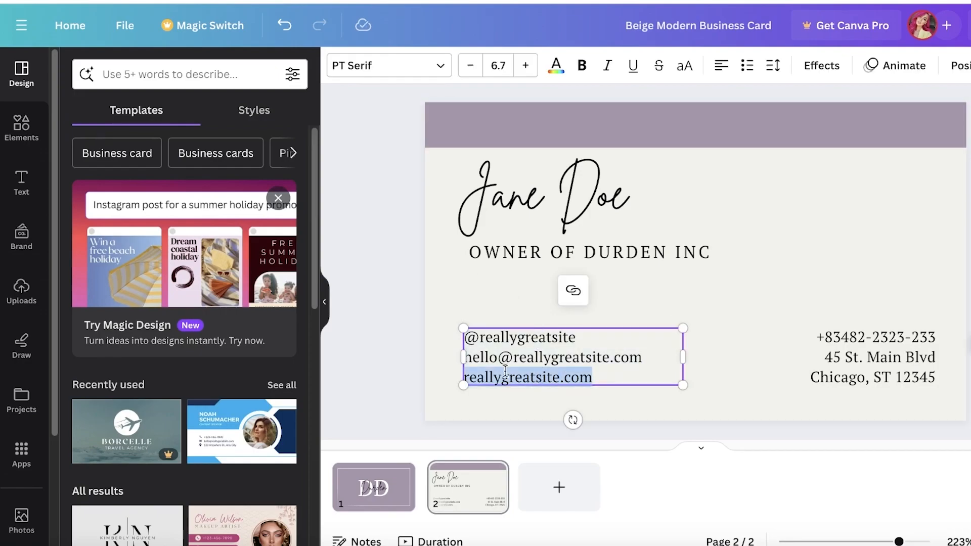
{"action": "type", "text": "durden.store"}
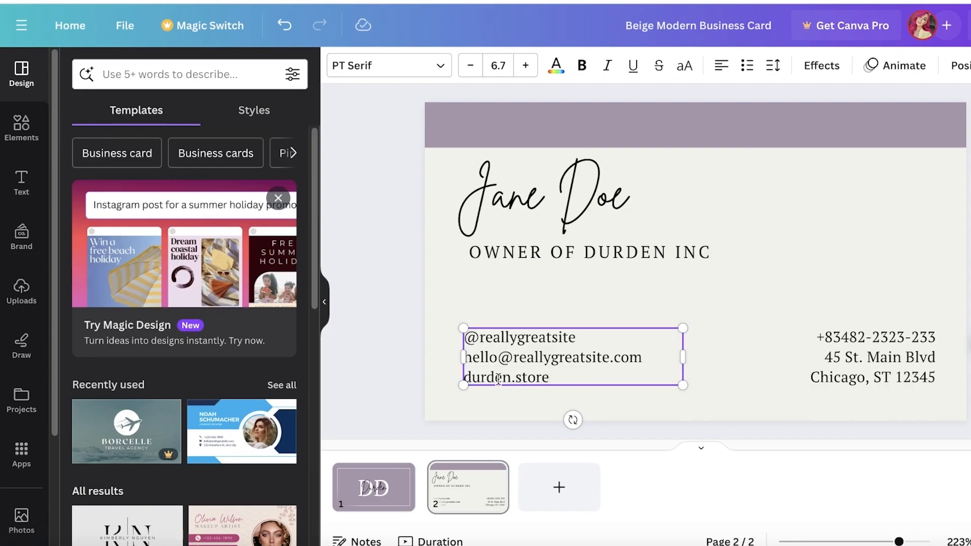
{"action": "triple_click", "coordinate": [508, 356]}
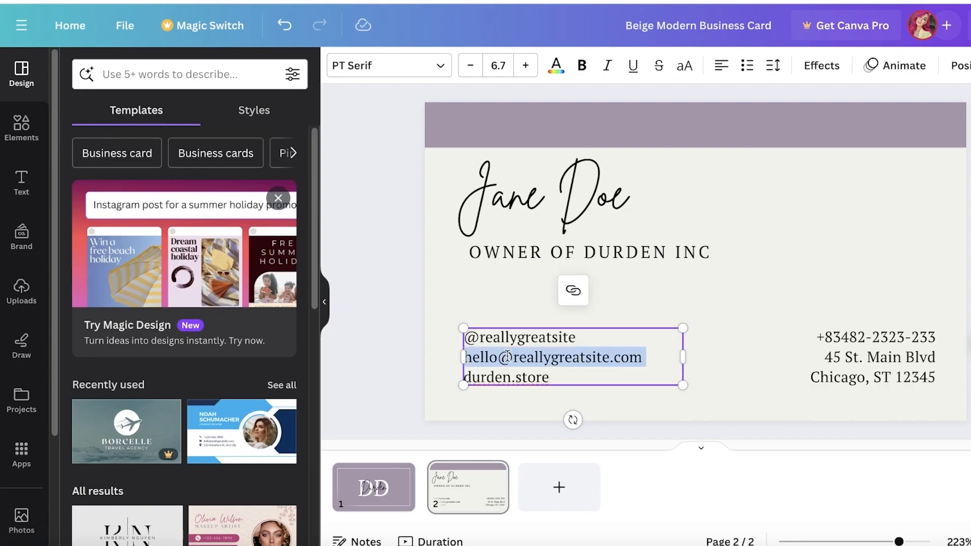
{"action": "left_click", "coordinate": [492, 299]}
{"action": "left_click", "coordinate": [473, 357]}
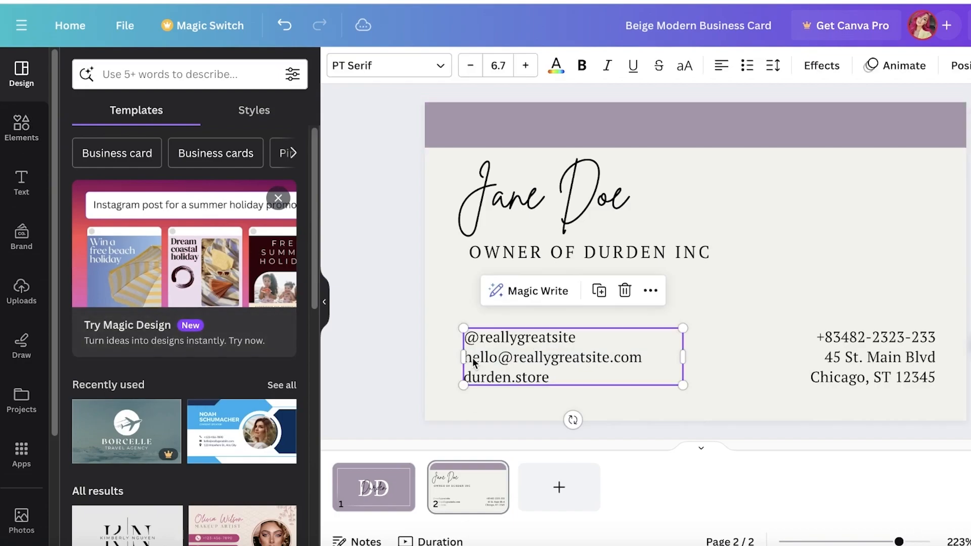
{"action": "triple_click", "coordinate": [472, 357]}
{"action": "key", "text": "BackSpace"}
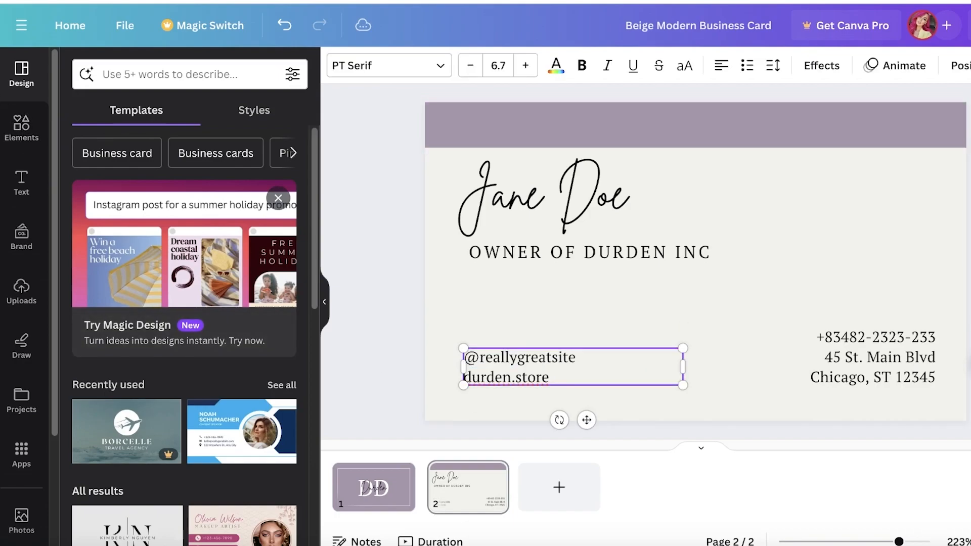
{"action": "type", "text": "@durden"}
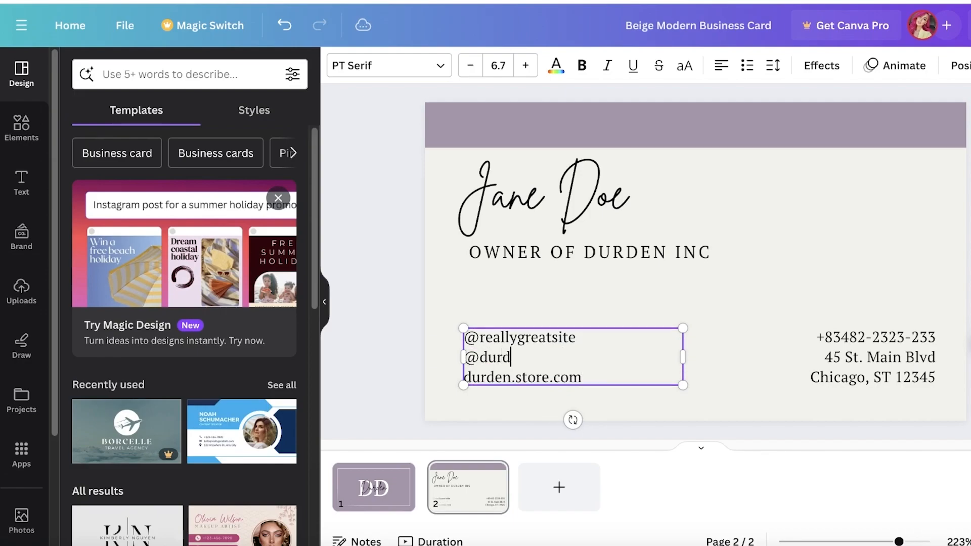
{"action": "double_click", "coordinate": [570, 343]}
{"action": "key", "text": "BackSpace"}
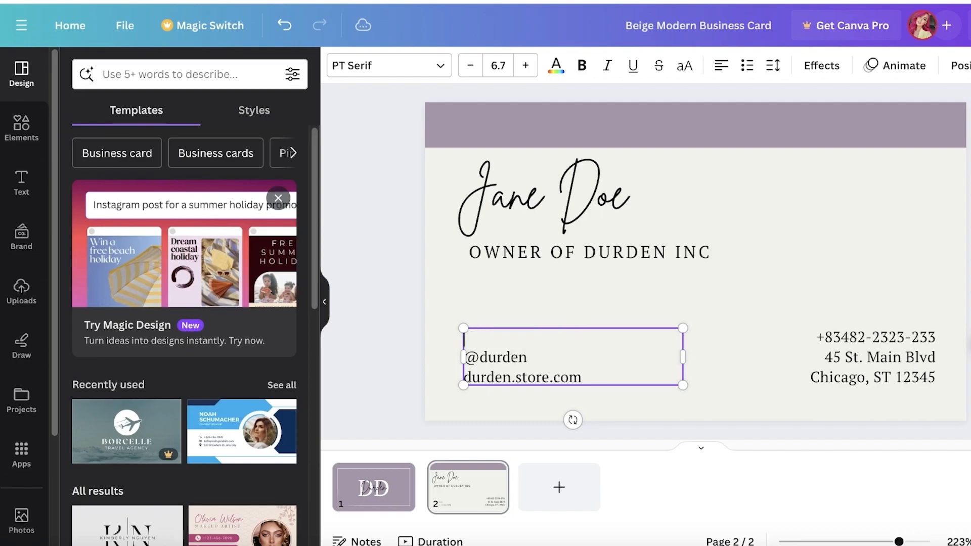
{"action": "left_click", "coordinate": [563, 302]}
{"action": "left_click", "coordinate": [496, 363]}
Nudge the contact text right, then try and discard a colourful Instagram logo
{"action": "left_click_drag", "start_coordinate": [496, 363], "coordinate": [517, 365]}
{"action": "left_click", "coordinate": [21, 126]}
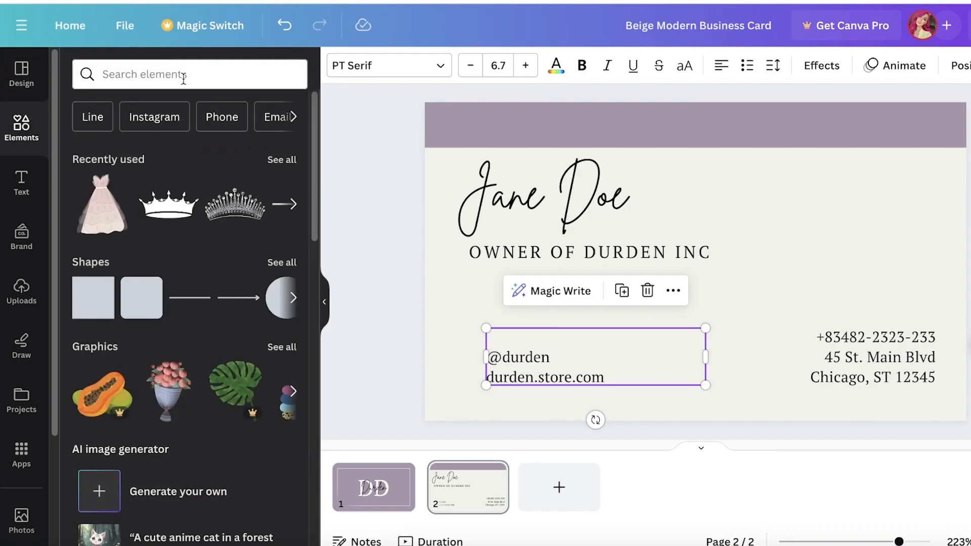
{"action": "left_click", "coordinate": [183, 76]}
{"action": "type", "text": "instagram"}
{"action": "key", "text": "Return"}
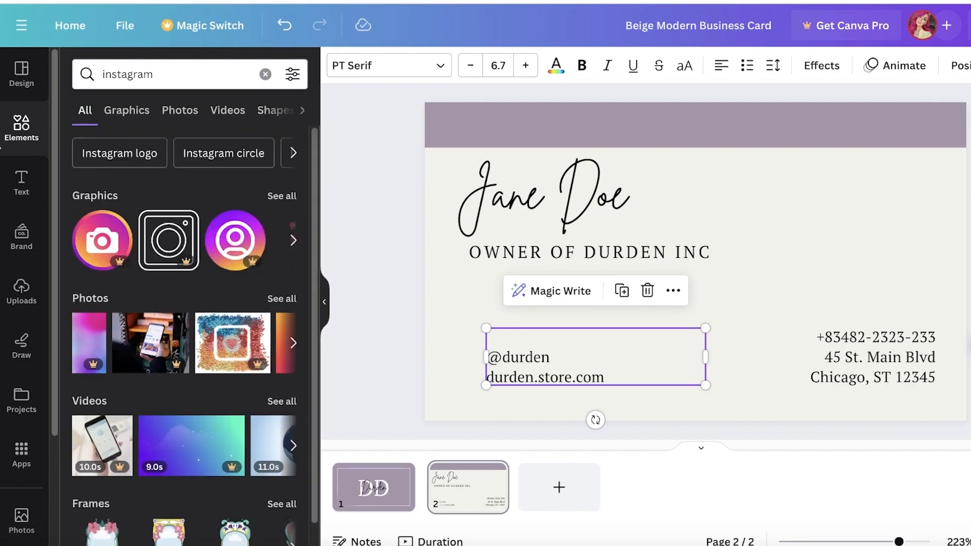
{"action": "left_click", "coordinate": [282, 197]}
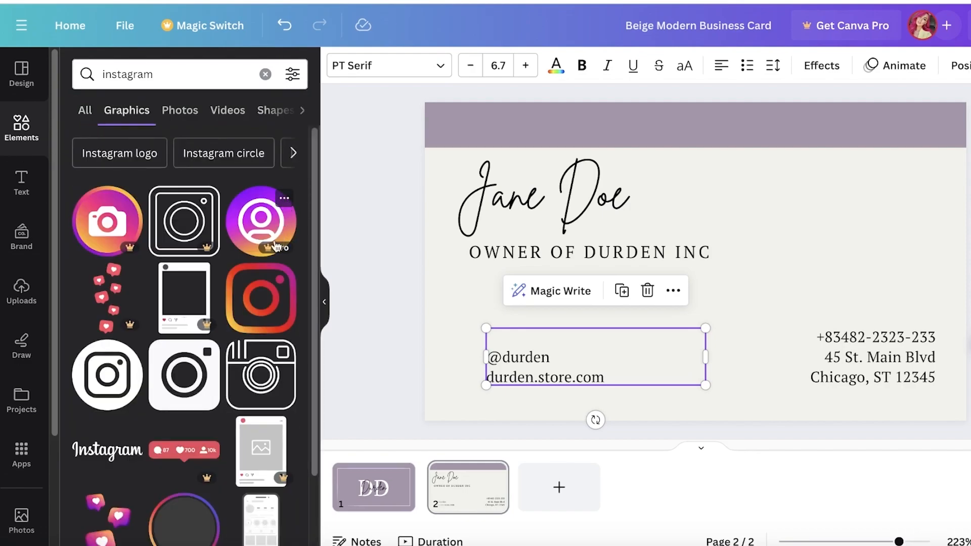
{"action": "left_click", "coordinate": [268, 291]}
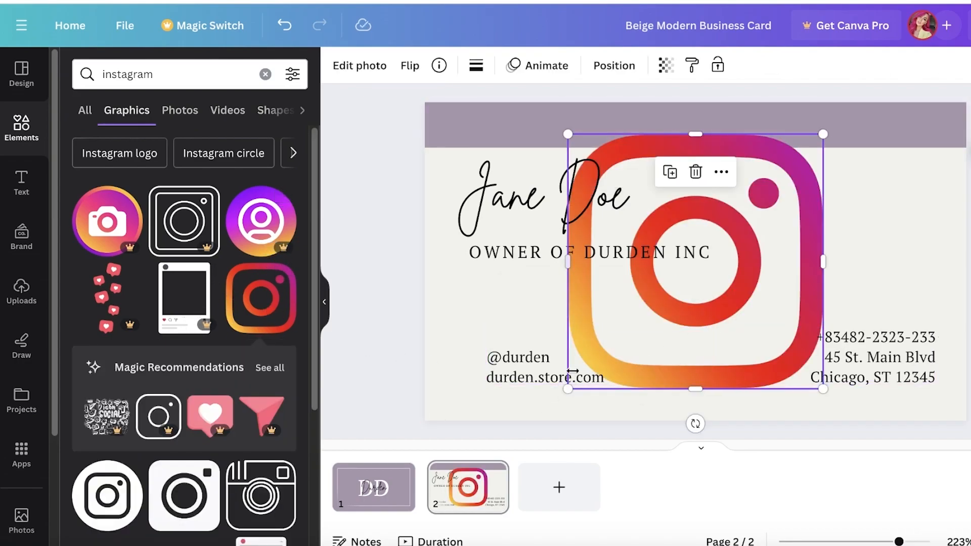
{"action": "left_click_drag", "start_coordinate": [565, 390], "coordinate": [532, 321]}
{"action": "key", "text": "Delete"}
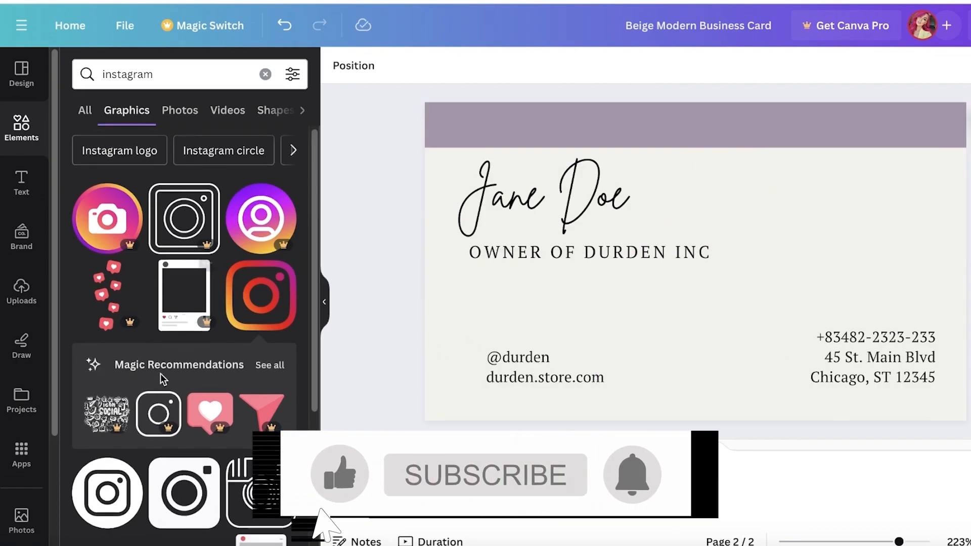
{"action": "scroll", "coordinate": [167, 354], "scroll_direction": "down", "scroll_amount": 3}
{"action": "left_click", "coordinate": [178, 309]}
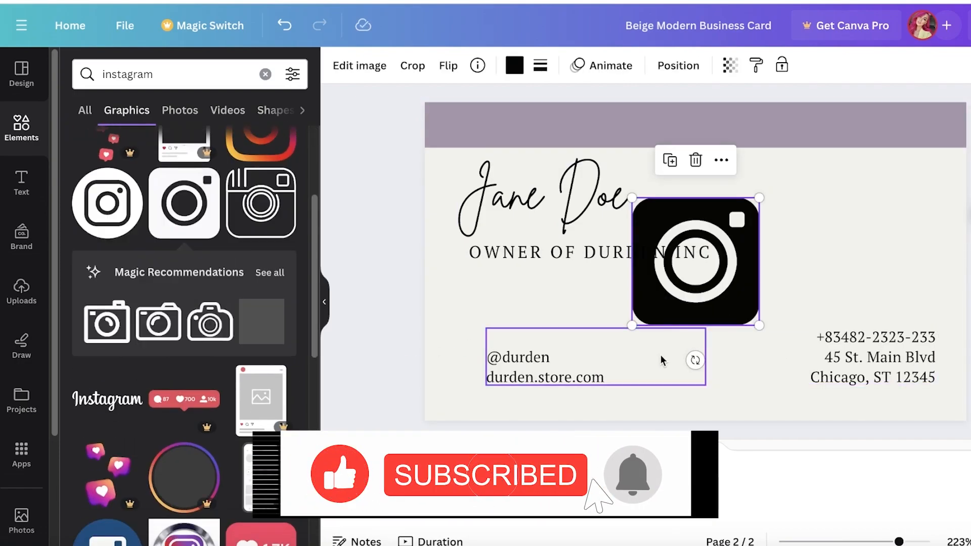
{"action": "left_click_drag", "start_coordinate": [632, 325], "coordinate": [468, 347]}
{"action": "left_click_drag", "start_coordinate": [469, 398], "coordinate": [482, 398]}
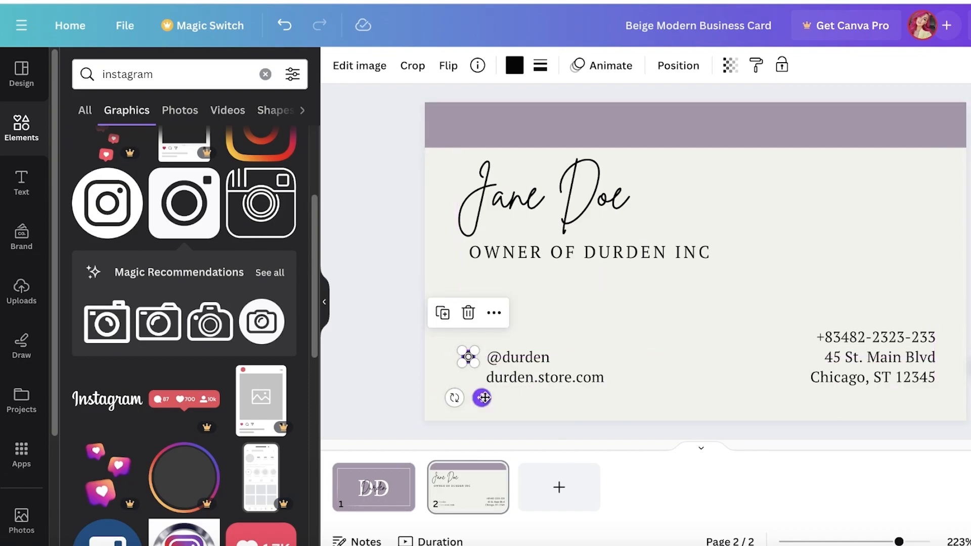
{"action": "left_click", "coordinate": [528, 298]}
{"action": "left_click", "coordinate": [471, 354]}
{"action": "mouse_move", "coordinate": [478, 347]}
{"action": "left_mouse_down"}
{"action": "mouse_move", "coordinate": [485, 341]}
{"action": "mouse_move", "coordinate": [467, 356]}
{"action": "left_mouse_up"}
{"action": "left_click", "coordinate": [541, 310]}
{"action": "left_click", "coordinate": [596, 308]}
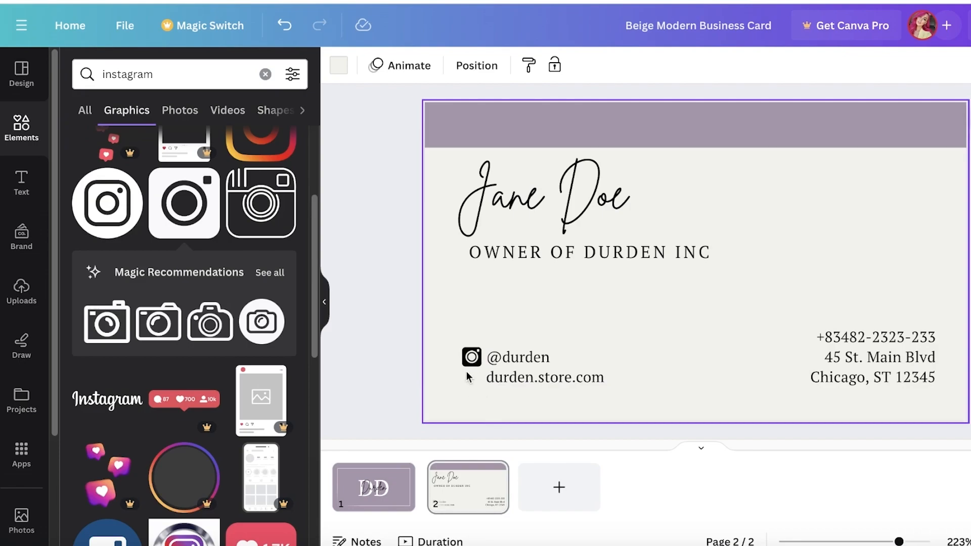
{"action": "left_click", "coordinate": [265, 74]}
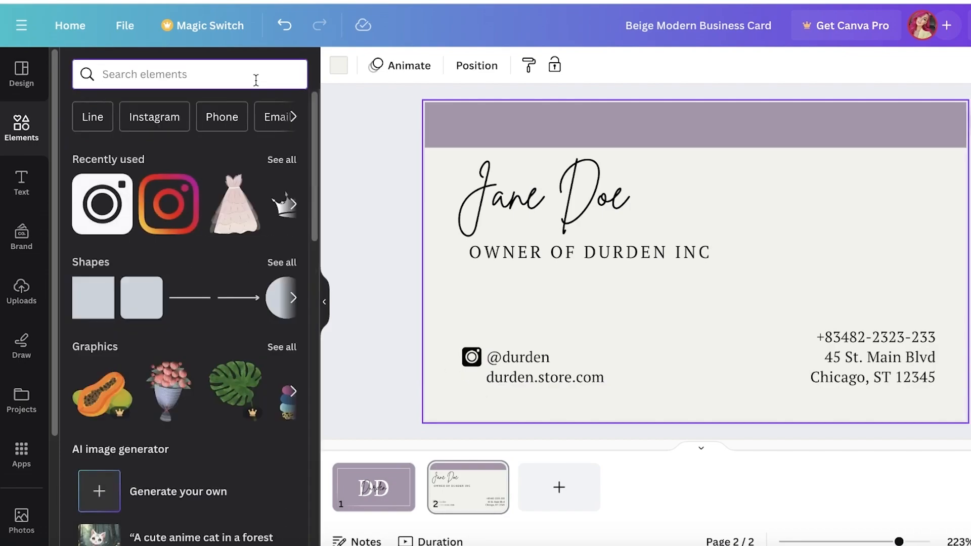
Add an outline globe graphic from a 'website' search, shrink it and place it beside durden.store.com
{"action": "type", "text": "website"}
{"action": "key", "text": "Return"}
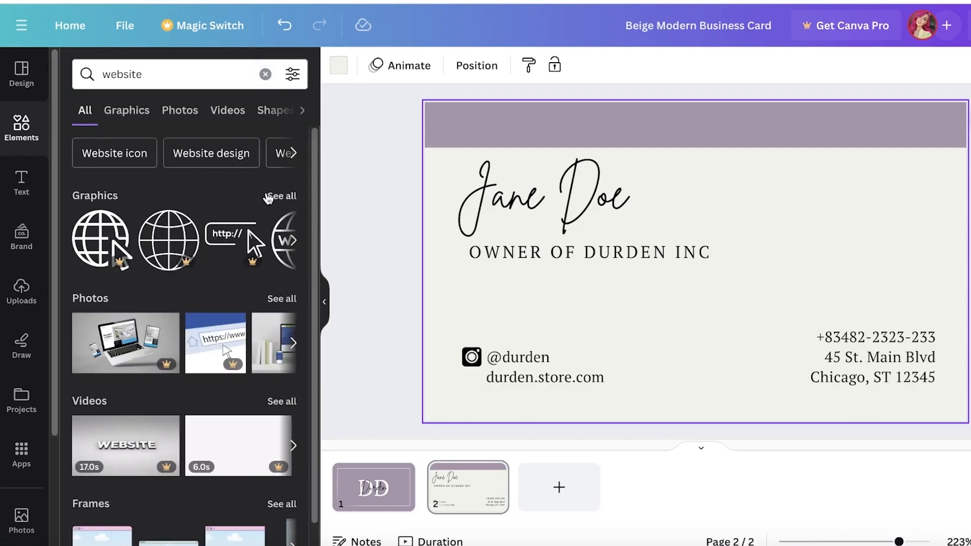
{"action": "left_click", "coordinate": [268, 197]}
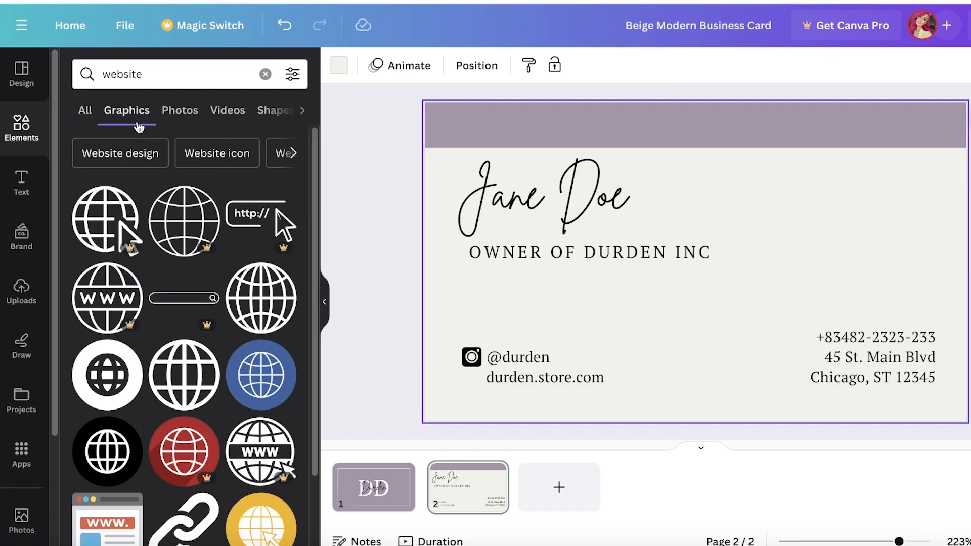
{"action": "scroll", "coordinate": [167, 333], "scroll_direction": "down", "scroll_amount": 1}
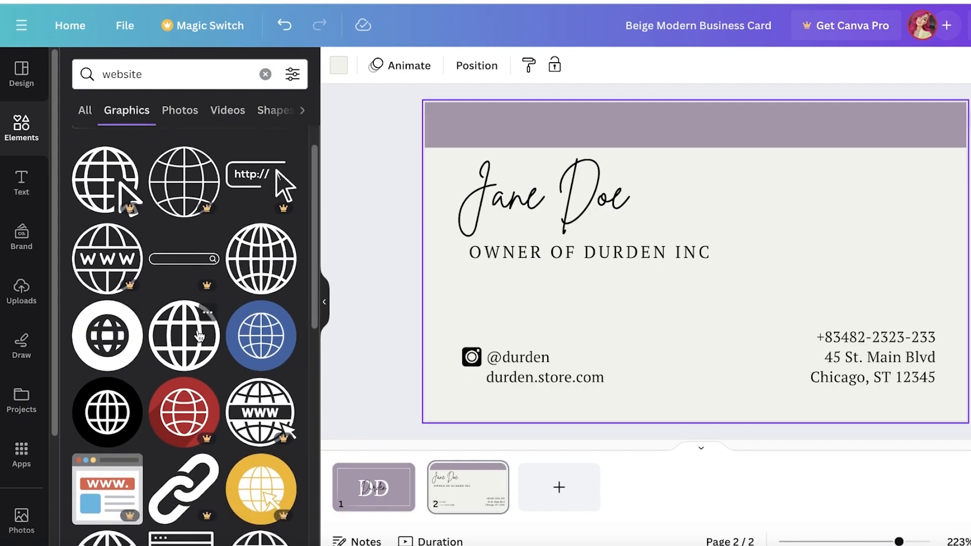
{"action": "left_click", "coordinate": [184, 336]}
{"action": "left_click_drag", "start_coordinate": [631, 324], "coordinate": [741, 217]}
{"action": "left_click_drag", "start_coordinate": [763, 250], "coordinate": [485, 419]}
Increase the contact text block's line spacing to about 2
{"action": "left_click", "coordinate": [564, 358]}
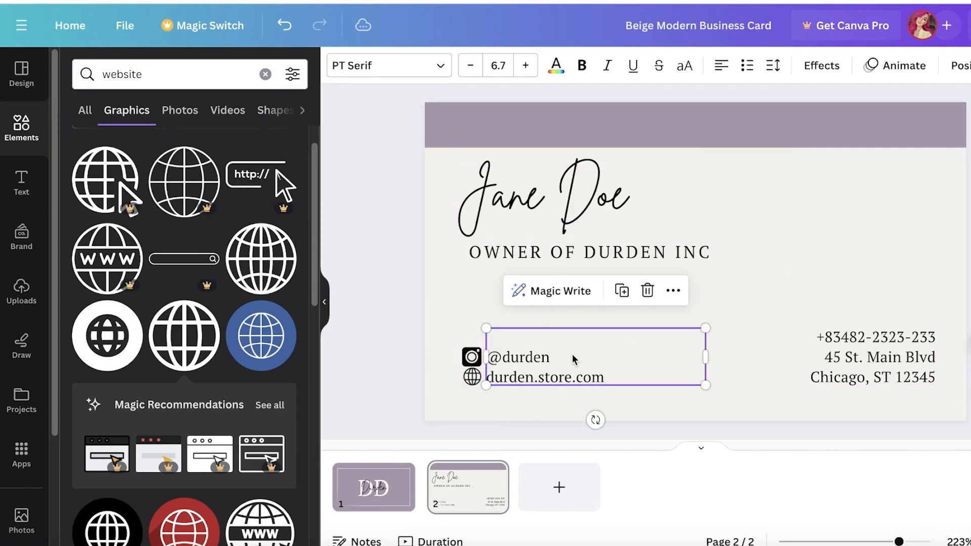
{"action": "key", "text": "Right"}
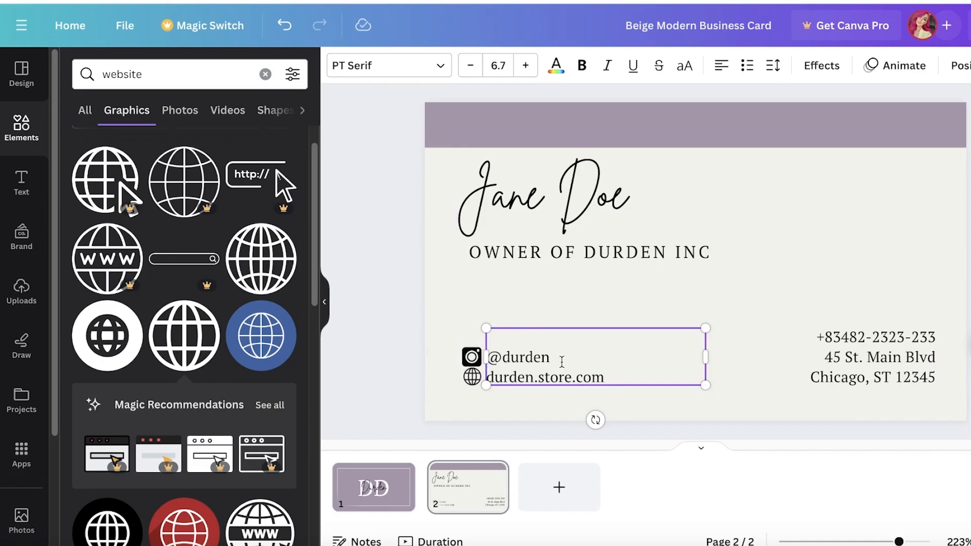
{"action": "key", "text": "Return"}
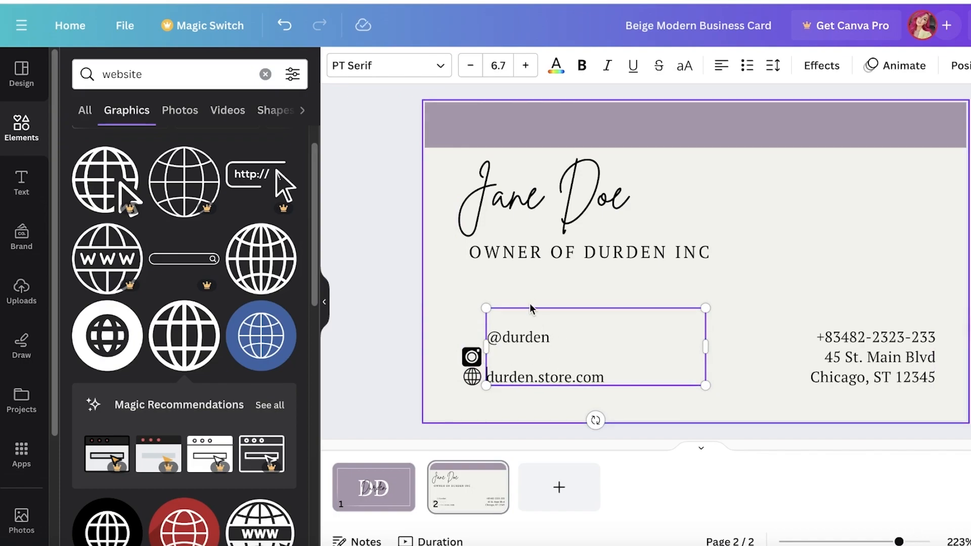
{"action": "key", "text": "BackSpace"}
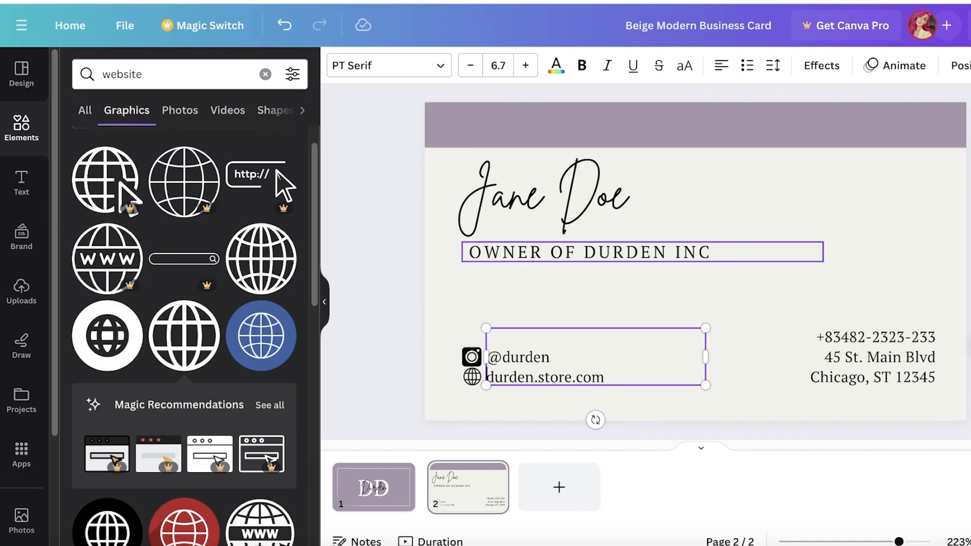
{"action": "left_click", "coordinate": [772, 66]}
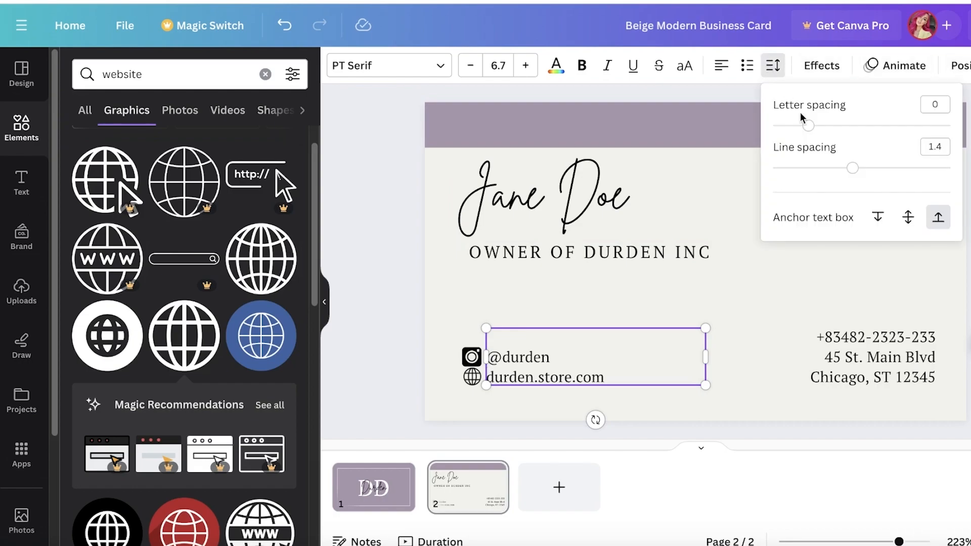
{"action": "left_click_drag", "start_coordinate": [855, 166], "coordinate": [912, 168]}
{"action": "left_click", "coordinate": [968, 186]}
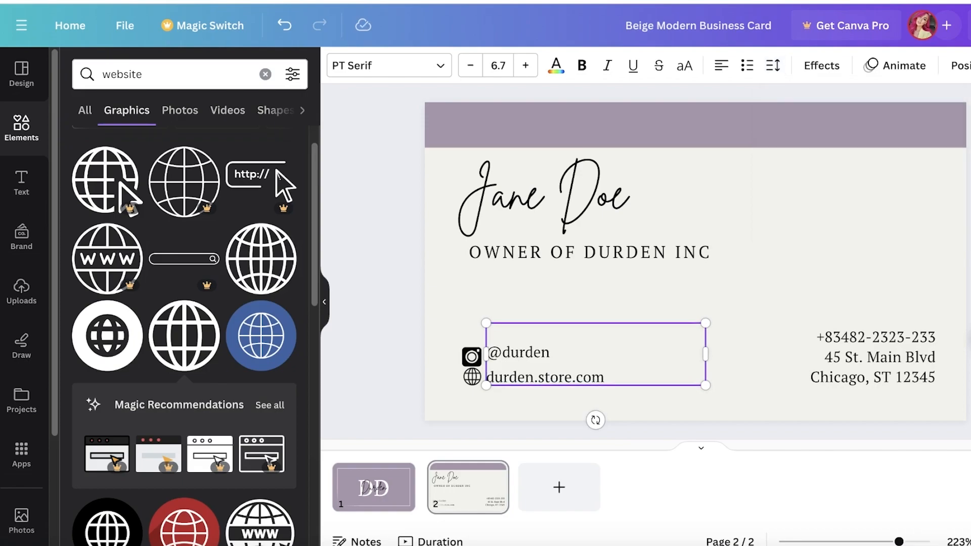
{"action": "left_click", "coordinate": [503, 298]}
{"action": "left_click", "coordinate": [472, 359]}
{"action": "left_click_drag", "start_coordinate": [472, 360], "coordinate": [472, 354]}
{"action": "left_click", "coordinate": [579, 356]}
{"action": "left_click", "coordinate": [773, 66]}
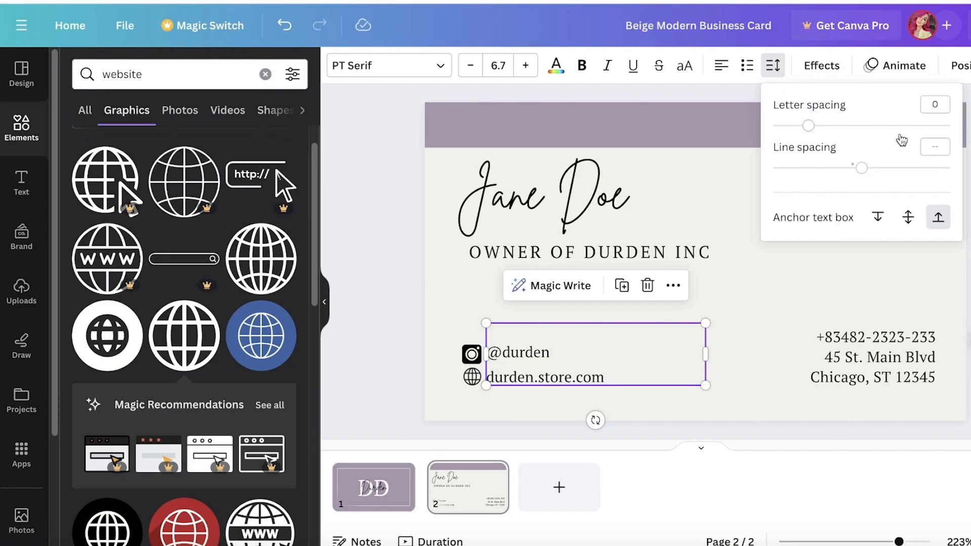
{"action": "left_click_drag", "start_coordinate": [880, 167], "coordinate": [949, 167]}
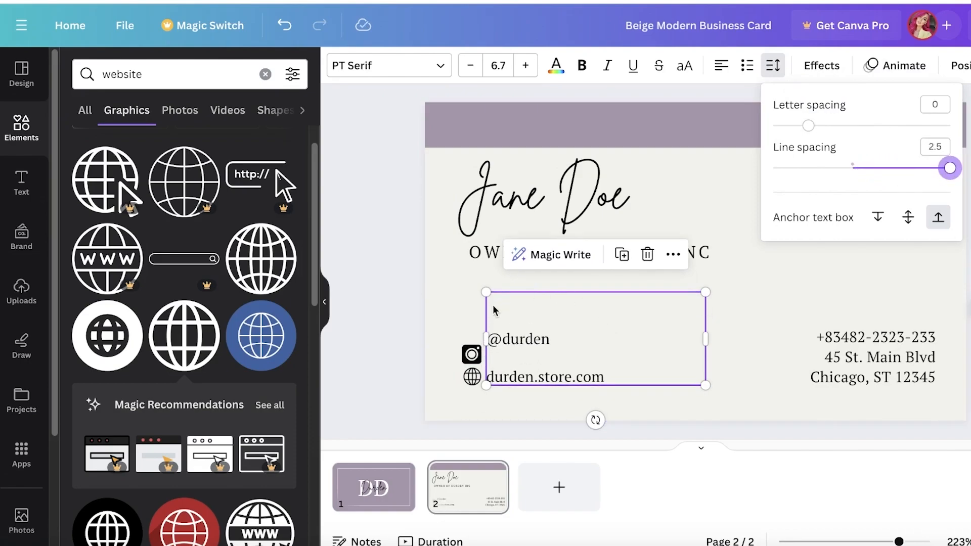
{"action": "left_click", "coordinate": [524, 321]}
{"action": "left_click", "coordinate": [470, 353]}
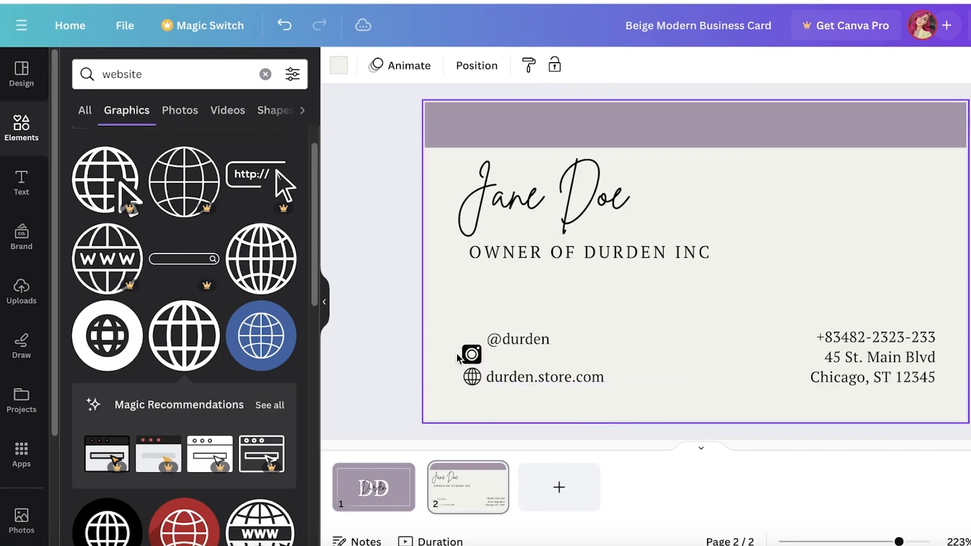
{"action": "left_click_drag", "start_coordinate": [471, 353], "coordinate": [466, 343]}
{"action": "left_click", "coordinate": [443, 420]}
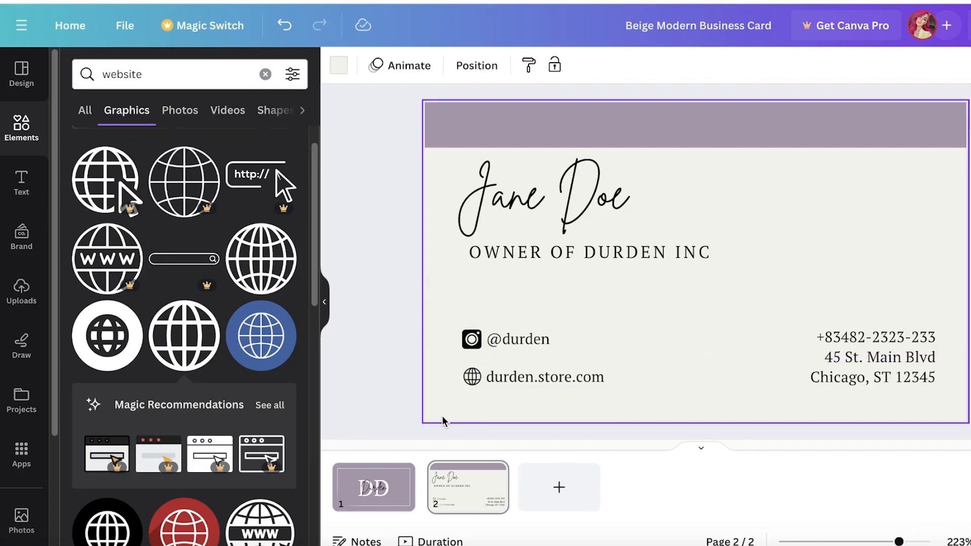
{"action": "left_click_drag", "start_coordinate": [471, 377], "coordinate": [470, 376]}
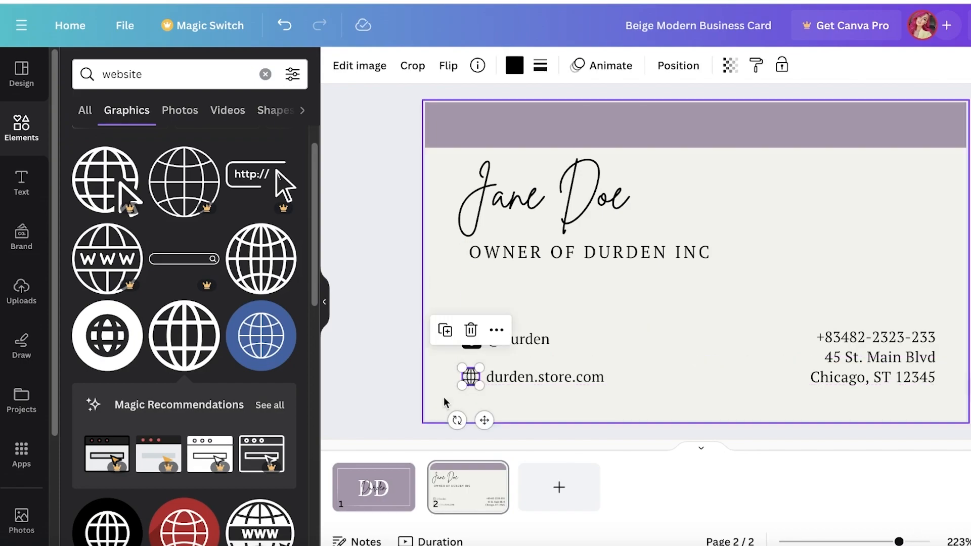
{"action": "left_click", "coordinate": [440, 418]}
{"action": "left_click", "coordinate": [377, 488]}
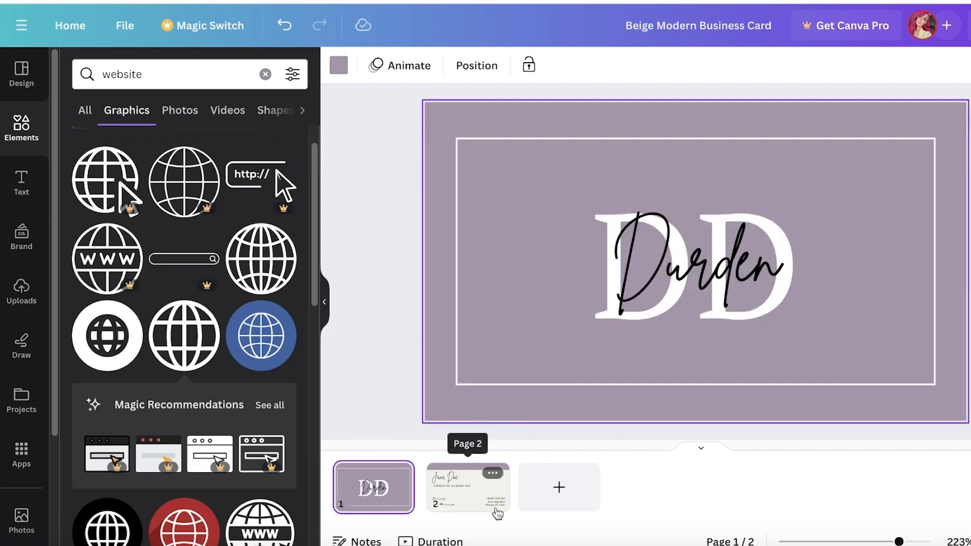
Return to the Jane Doe back side of the card, then open a new Chrome tab
{"action": "left_click", "coordinate": [464, 492]}
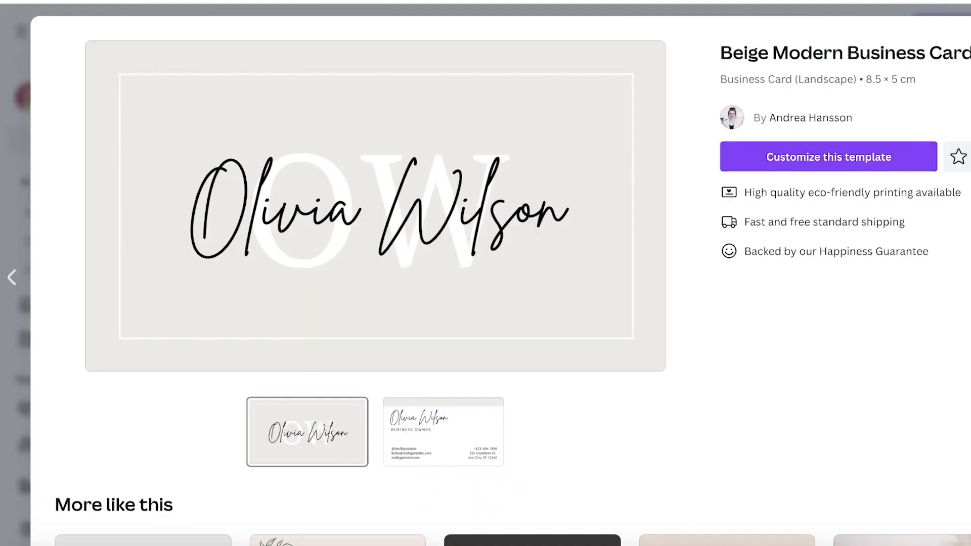
{"action": "key", "text": "Escape"}
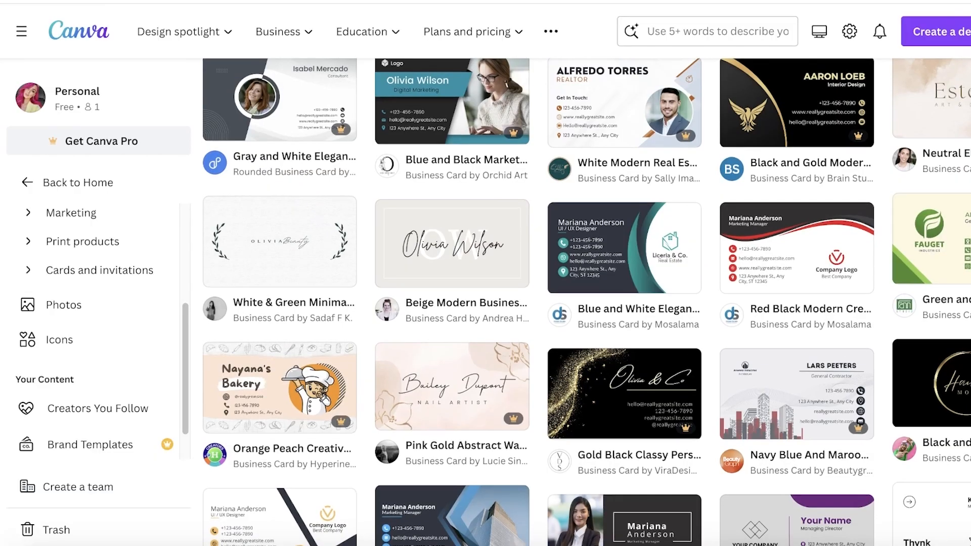
{"action": "scroll", "coordinate": [485, 288], "scroll_direction": "up", "scroll_amount": 10}
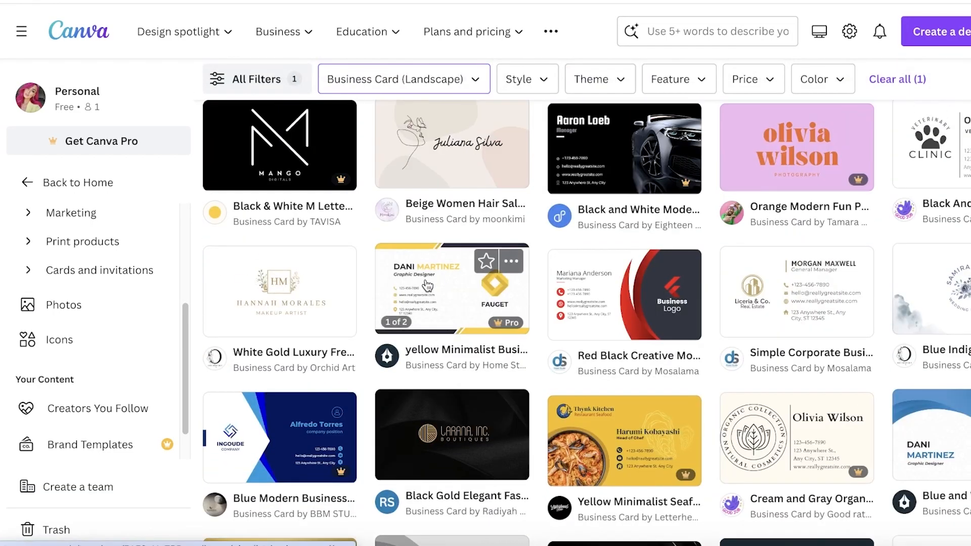
{"action": "scroll", "coordinate": [587, 104], "scroll_direction": "up", "scroll_amount": 15}
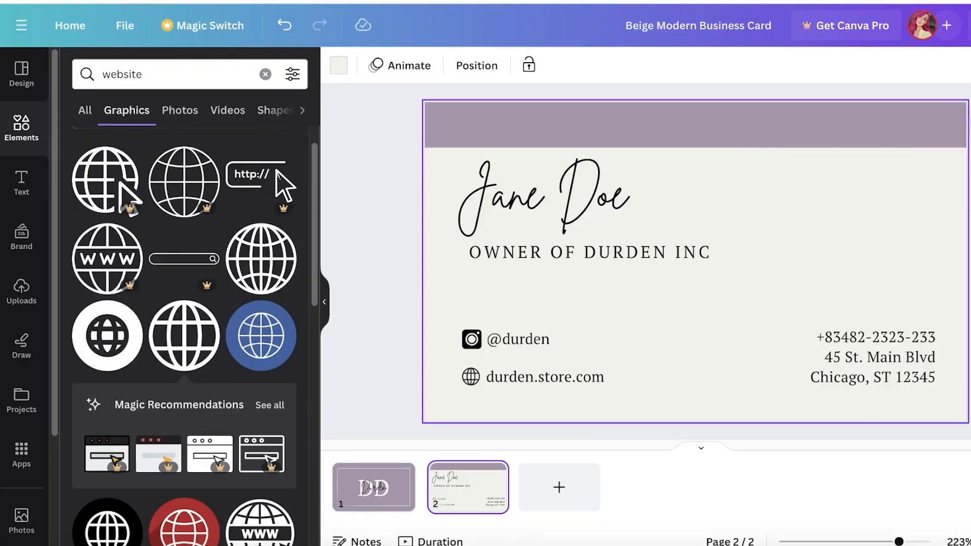
{"action": "key", "text": "ctrl+t"}
Search 'qr code', open the QR Code Generator site and accept its cookies
{"action": "type", "text": "q"}
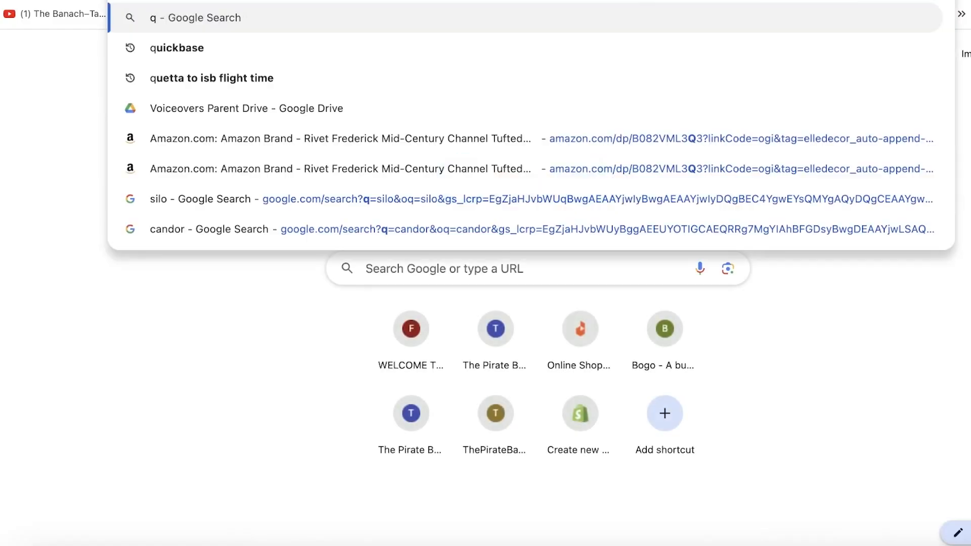
{"action": "type", "text": "r code"}
{"action": "key", "text": "Return"}
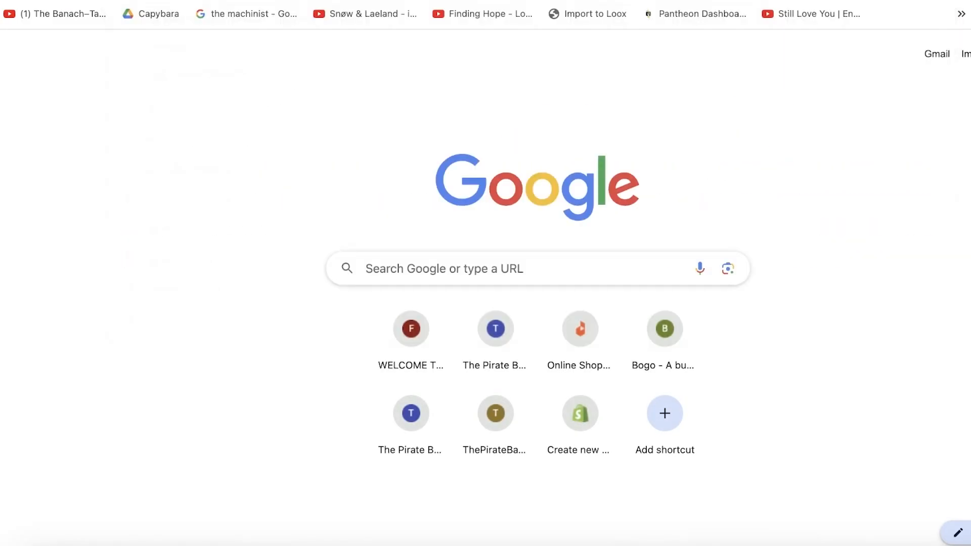
{"action": "left_click", "coordinate": [408, 185]}
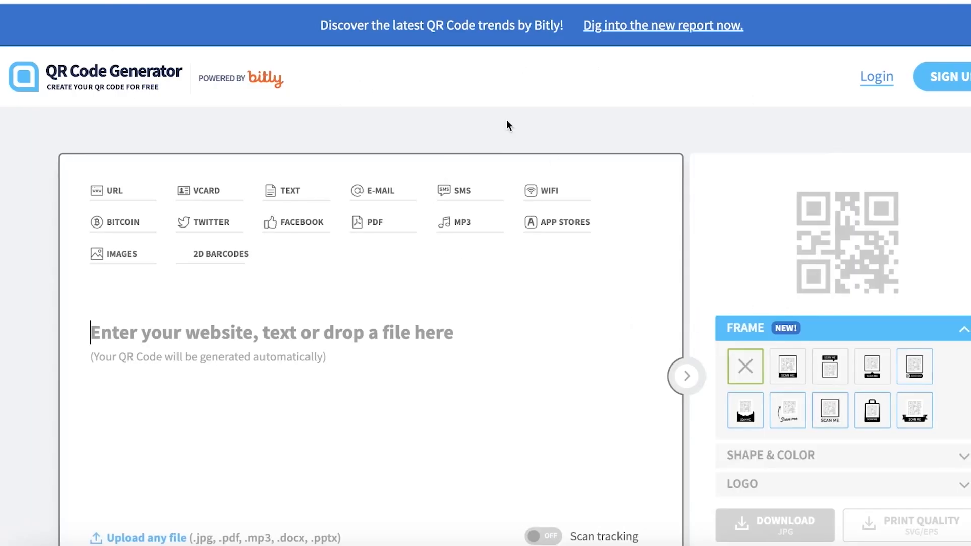
{"action": "left_click", "coordinate": [478, 374]}
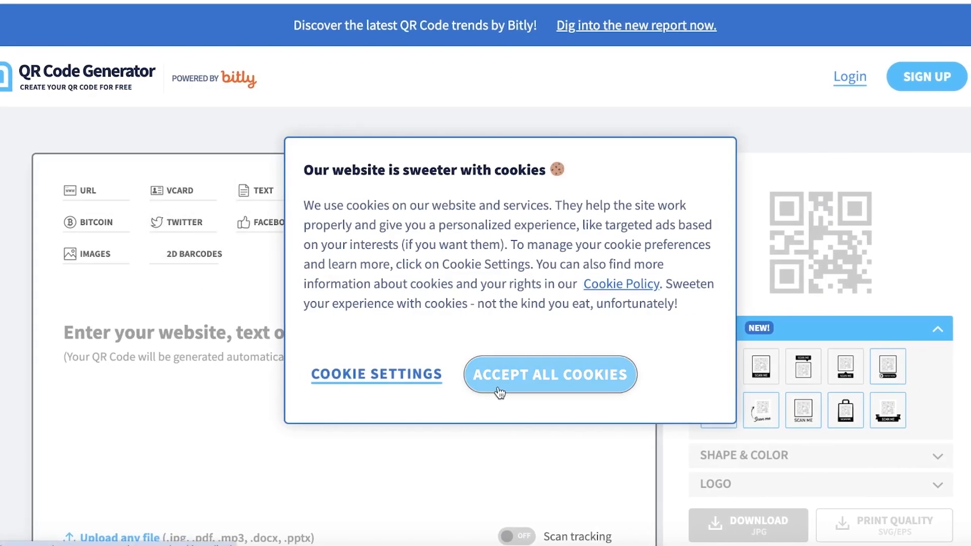
{"action": "left_click", "coordinate": [184, 333]}
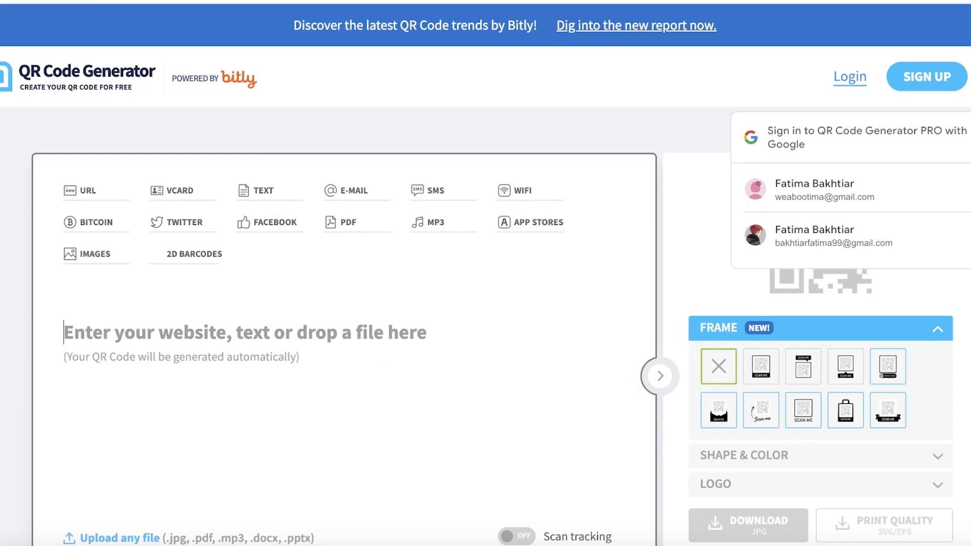
{"action": "key", "text": "ctrl+t"}
{"action": "type", "text": "durde"}
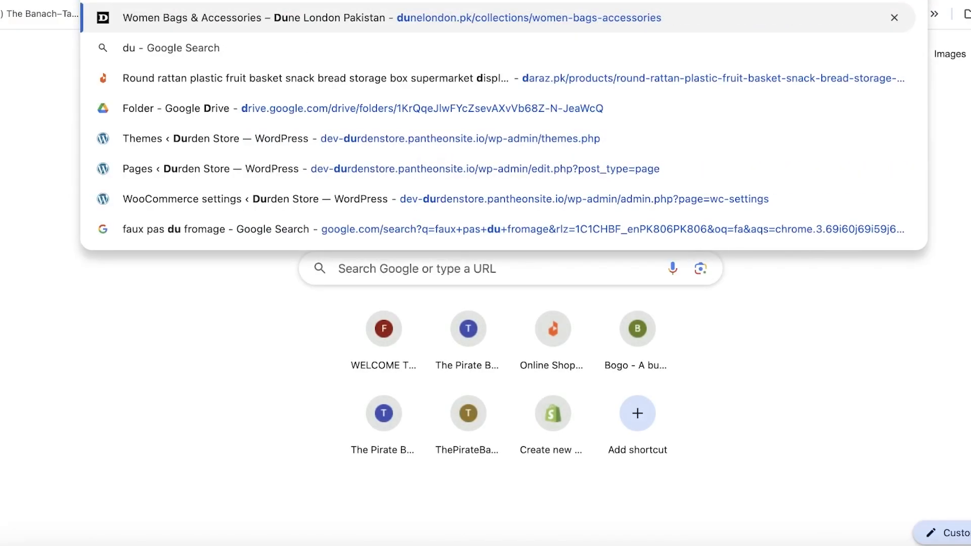
{"action": "type", "text": "n"}
{"action": "key", "text": "Return"}
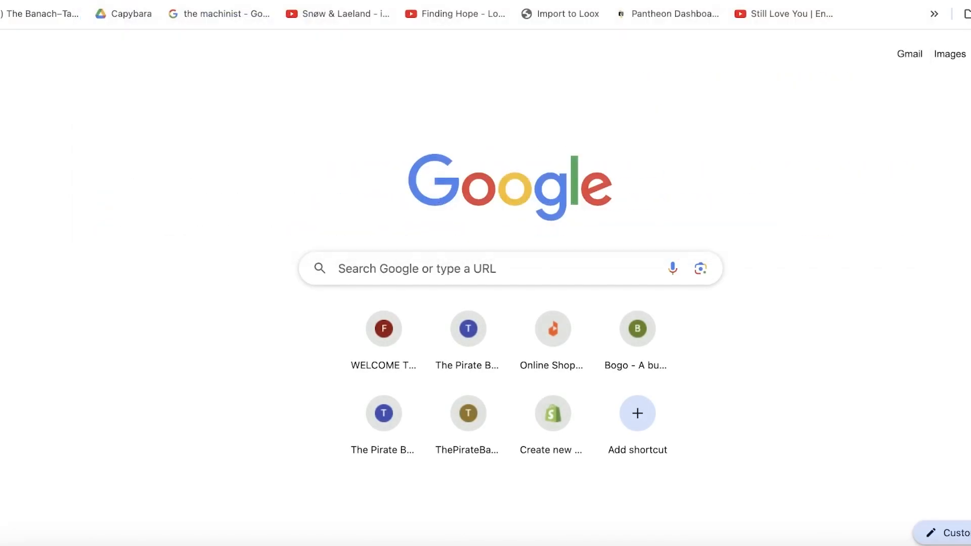
{"action": "key", "text": "BackSpace"}
{"action": "key", "text": "BackSpace"}
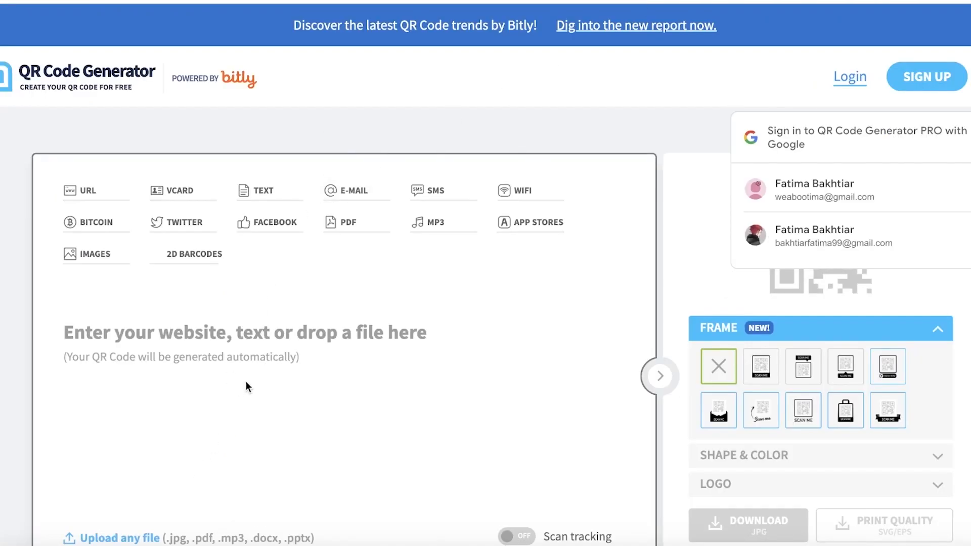
{"action": "type", "text": "https://en.wikipedia.org/wiki/Durden"}
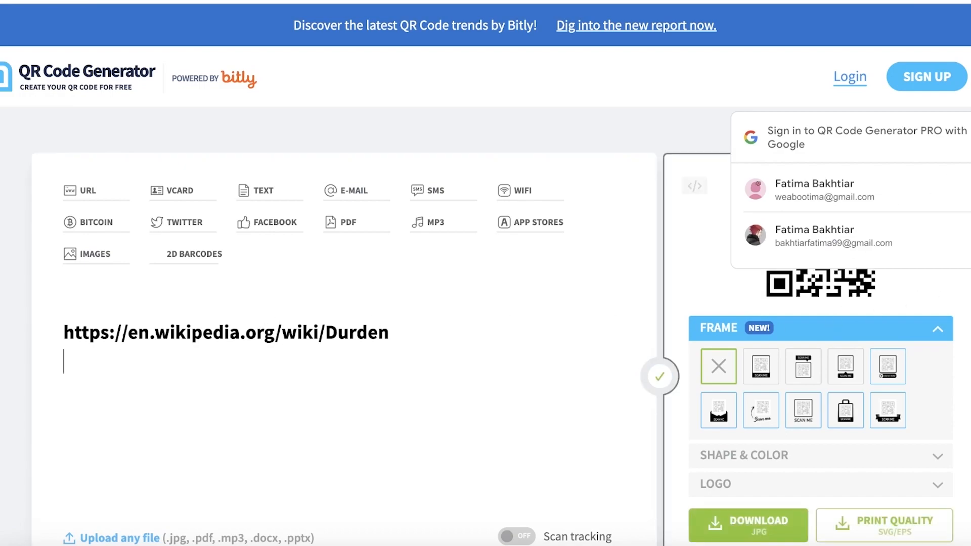
{"action": "scroll", "coordinate": [822, 225], "scroll_direction": "down", "scroll_amount": 3}
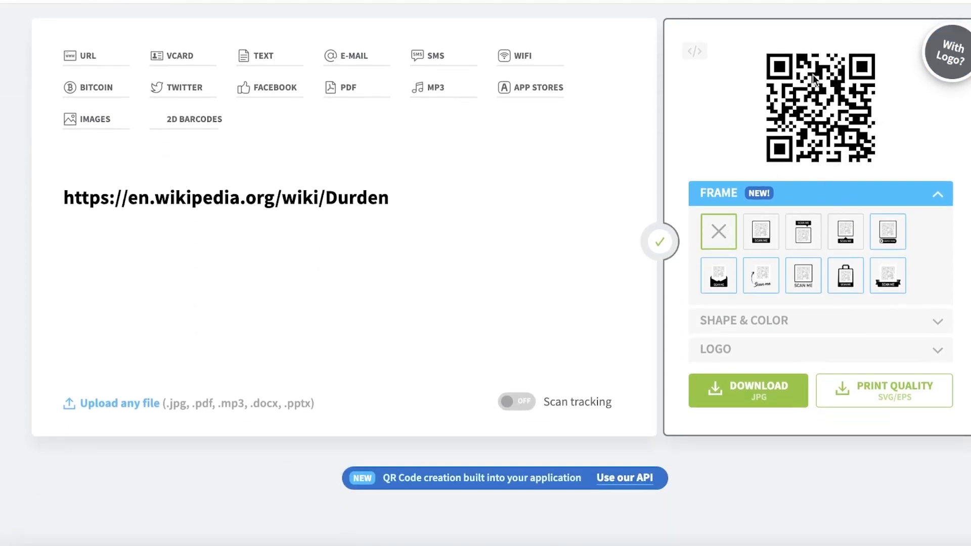
{"action": "scroll", "coordinate": [412, 217], "scroll_direction": "up", "scroll_amount": 1}
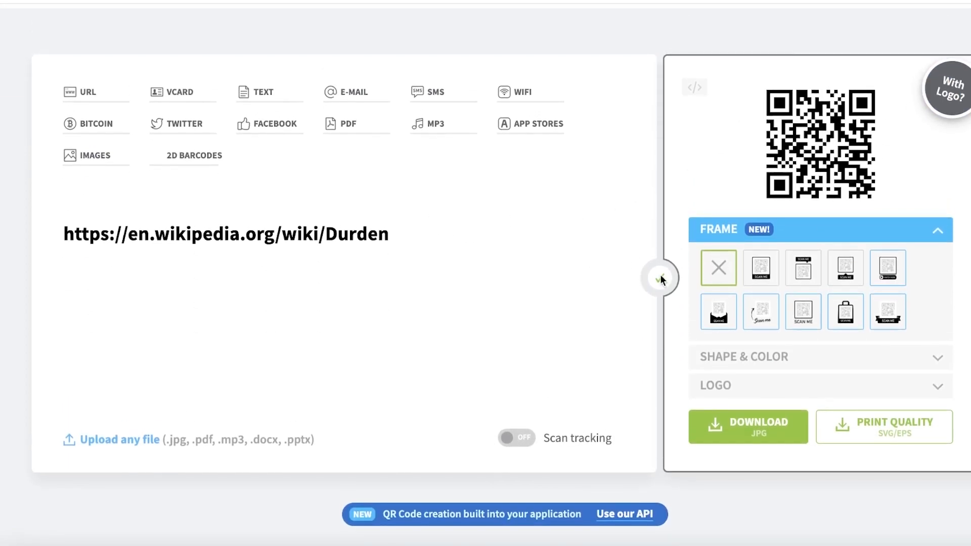
{"action": "left_click", "coordinate": [755, 436]}
{"action": "scroll", "coordinate": [569, 449], "scroll_direction": "down", "scroll_amount": 1}
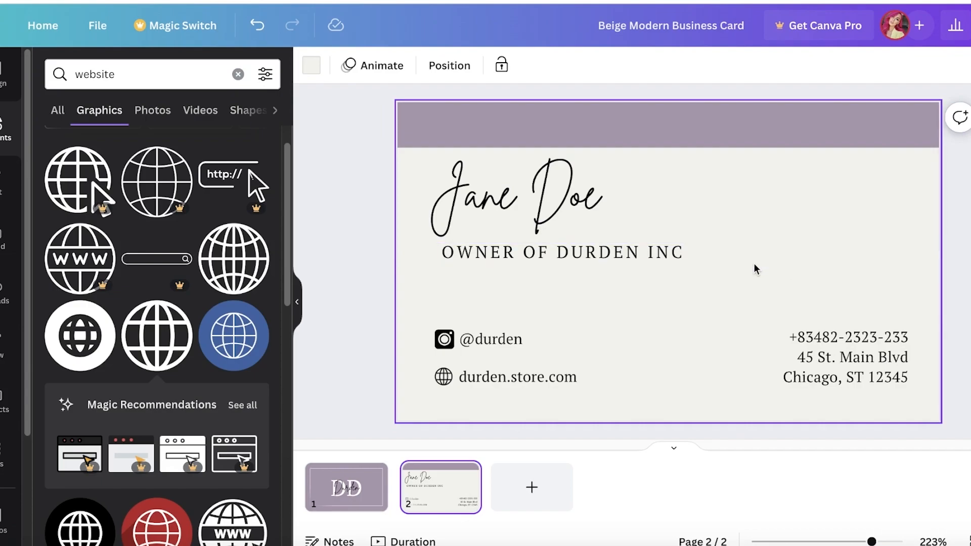
Drag the downloaded QR code onto the back card, resize it, and align it top-right level with Jane Doe
{"action": "left_click_drag", "start_coordinate": [830, 17], "coordinate": [251, 175]}
{"action": "left_click", "coordinate": [954, 2]}
{"action": "left_click_drag", "start_coordinate": [838, 58], "coordinate": [708, 238]}
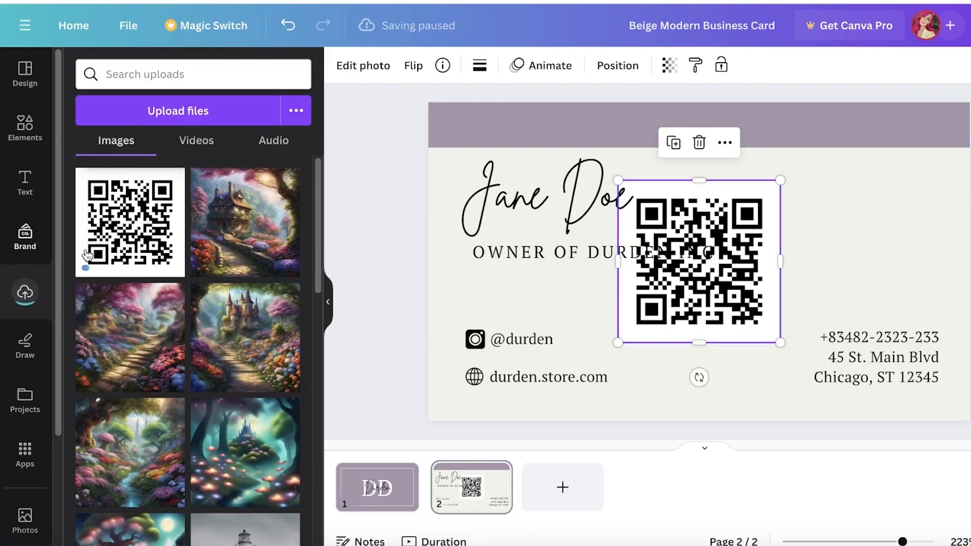
{"action": "left_click_drag", "start_coordinate": [618, 343], "coordinate": [694, 266]}
{"action": "left_click_drag", "start_coordinate": [759, 213], "coordinate": [918, 188]}
{"action": "left_click_drag", "start_coordinate": [854, 243], "coordinate": [802, 288]}
{"action": "mouse_move", "coordinate": [895, 206]}
{"action": "left_mouse_down"}
{"action": "mouse_move", "coordinate": [888, 239]}
{"action": "mouse_move", "coordinate": [905, 216]}
{"action": "left_mouse_up"}
{"action": "left_click", "coordinate": [970, 223]}
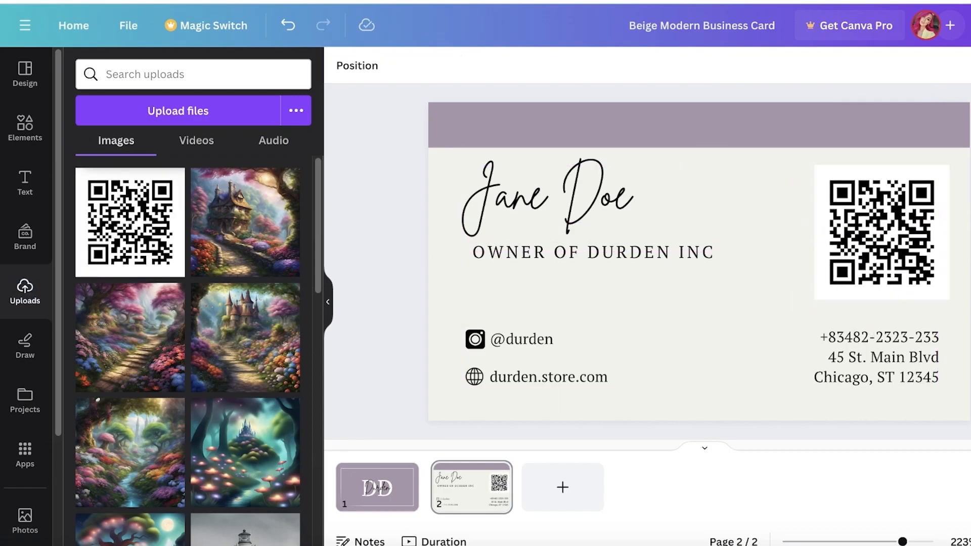
{"action": "left_click", "coordinate": [400, 473]}
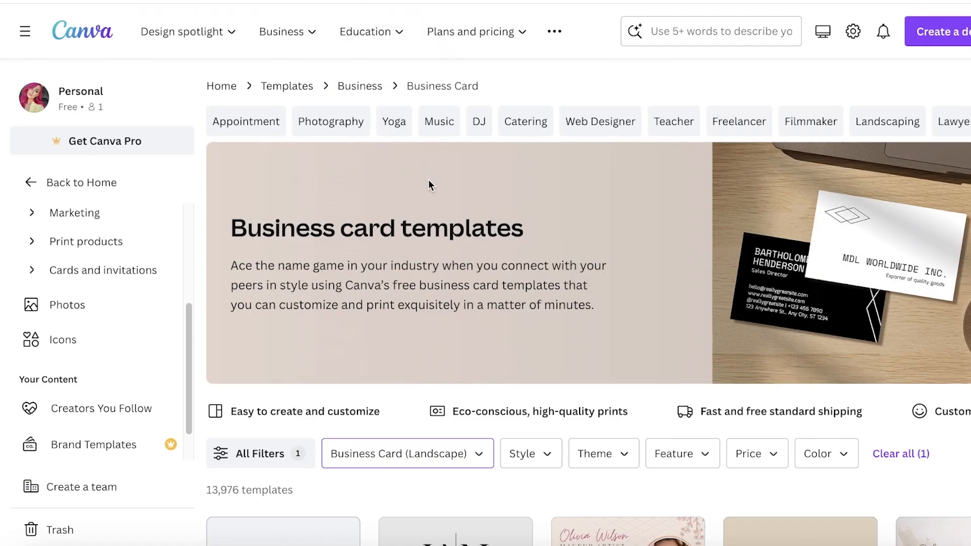
Go back to the Canva home page via the logo and scroll through the recent designs
{"action": "left_click", "coordinate": [62, 34]}
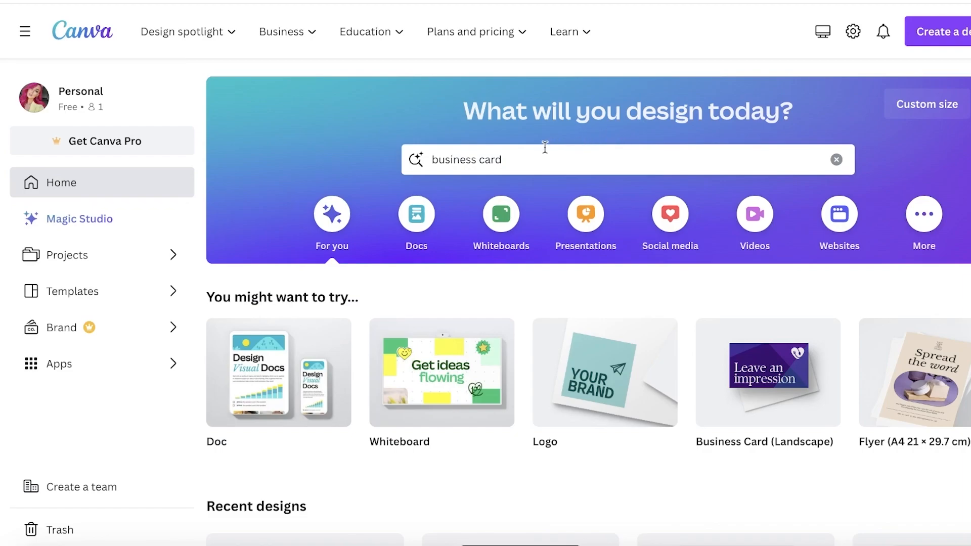
{"action": "scroll", "coordinate": [437, 153], "scroll_direction": "down", "scroll_amount": 7}
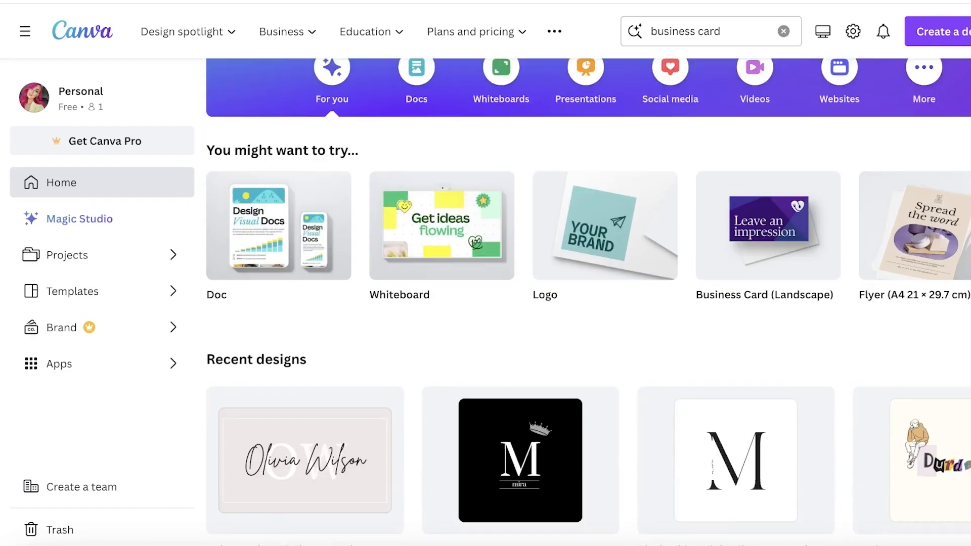
{"action": "scroll", "coordinate": [438, 154], "scroll_direction": "up", "scroll_amount": 7}
{"action": "scroll", "coordinate": [673, 255], "scroll_direction": "down", "scroll_amount": 10}
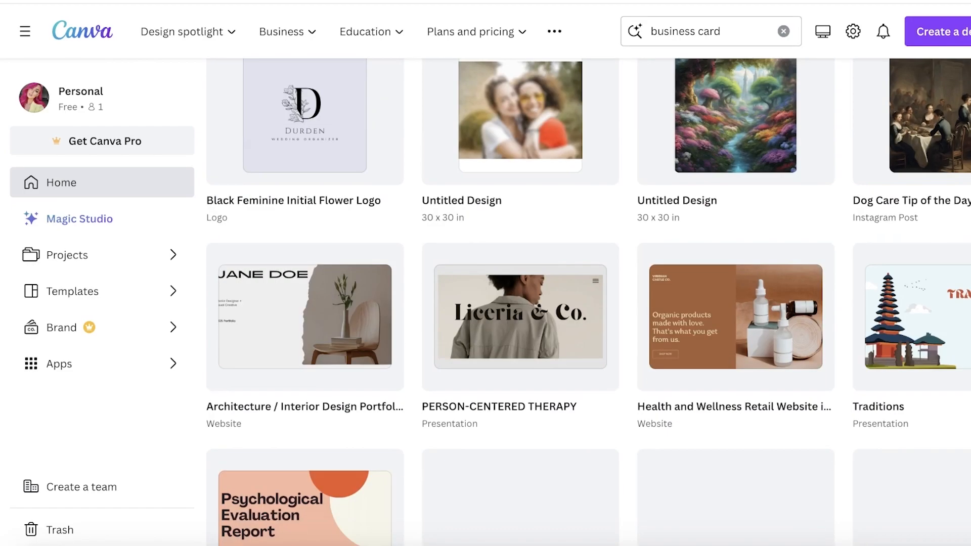
{"action": "scroll", "coordinate": [673, 255], "scroll_direction": "up", "scroll_amount": 5}
{"action": "scroll", "coordinate": [676, 258], "scroll_direction": "up", "scroll_amount": 5}
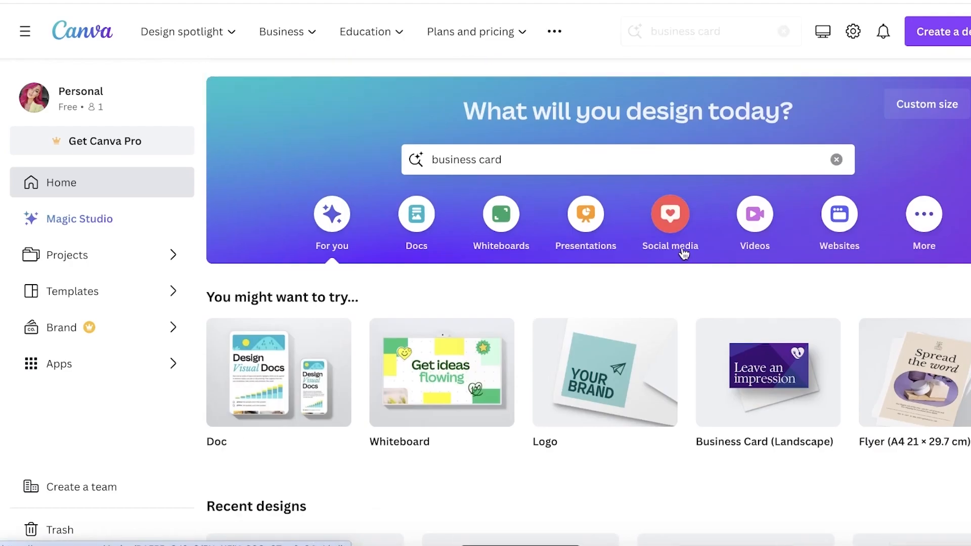